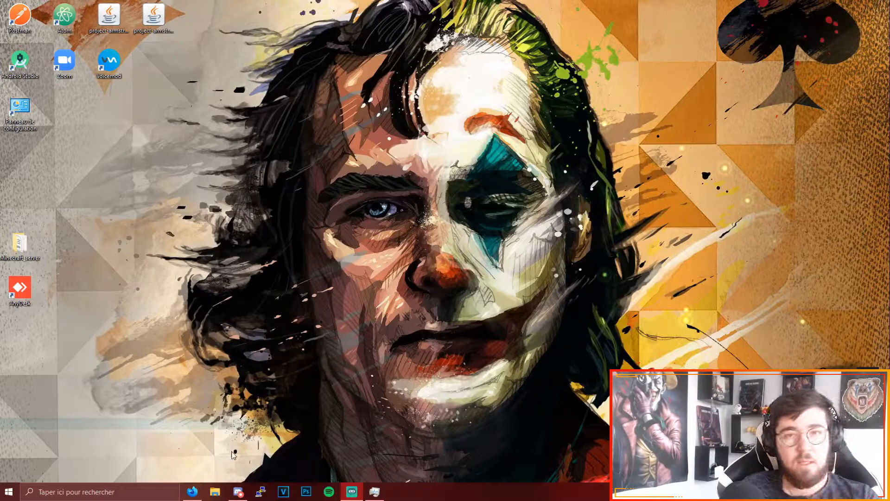
- Switch to Firefox and bring up the No-IP home page with its free hostname form
left_click(193, 491)
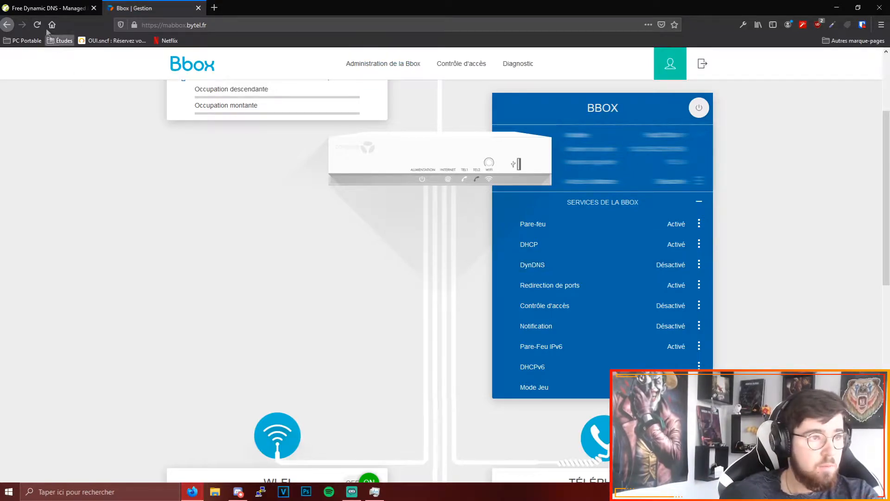
left_click(40, 7)
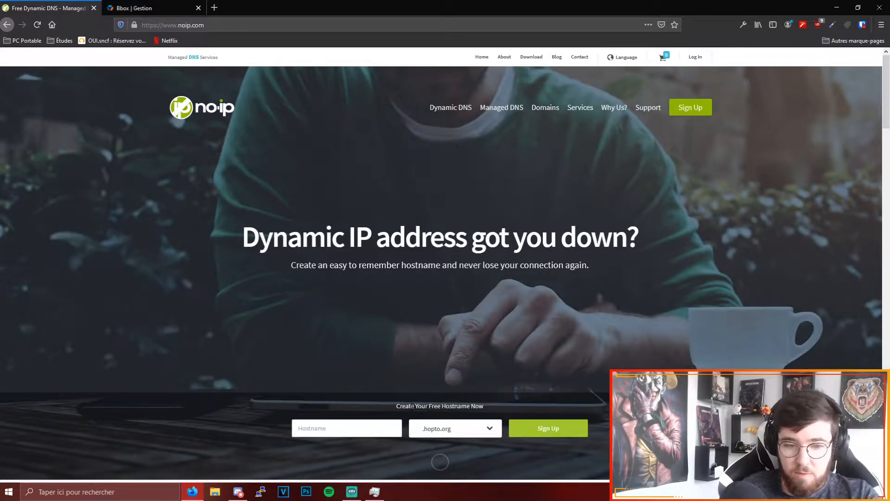
left_click_drag(397, 406, 490, 414)
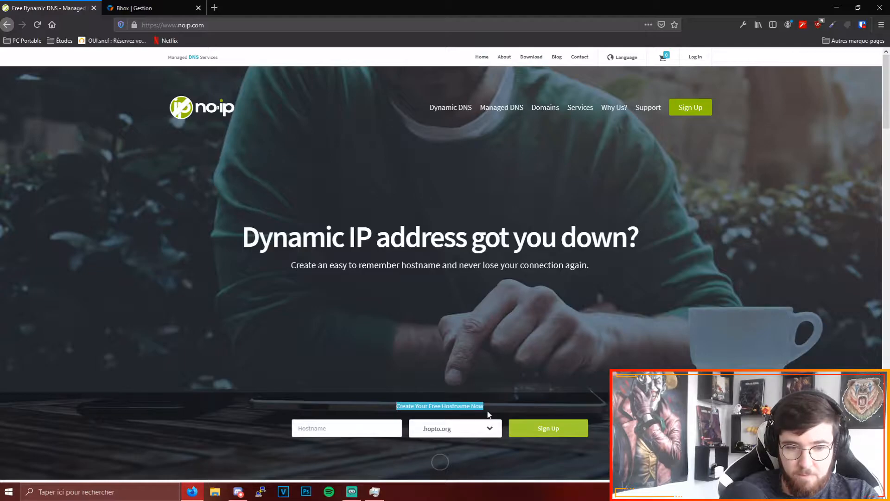
left_click(453, 333)
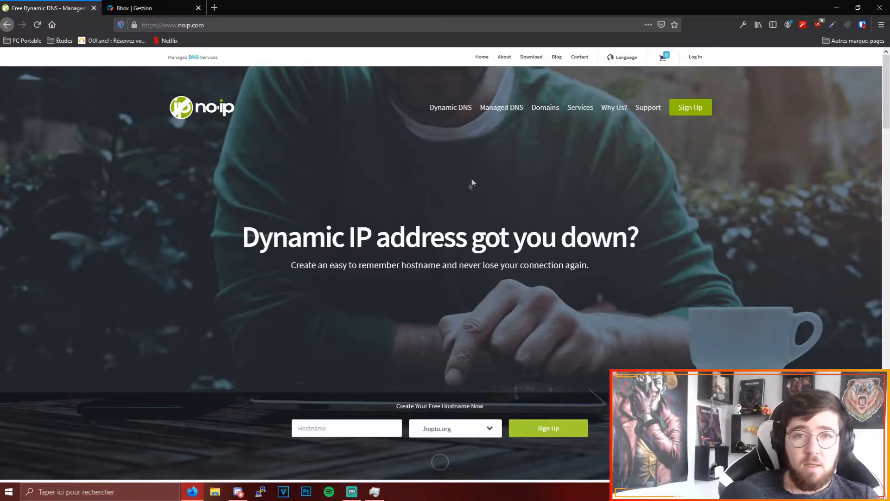
- Start a No-IP sign-up for the hostname jokergrizzly on the .ddns.net domain
left_click(360, 426)
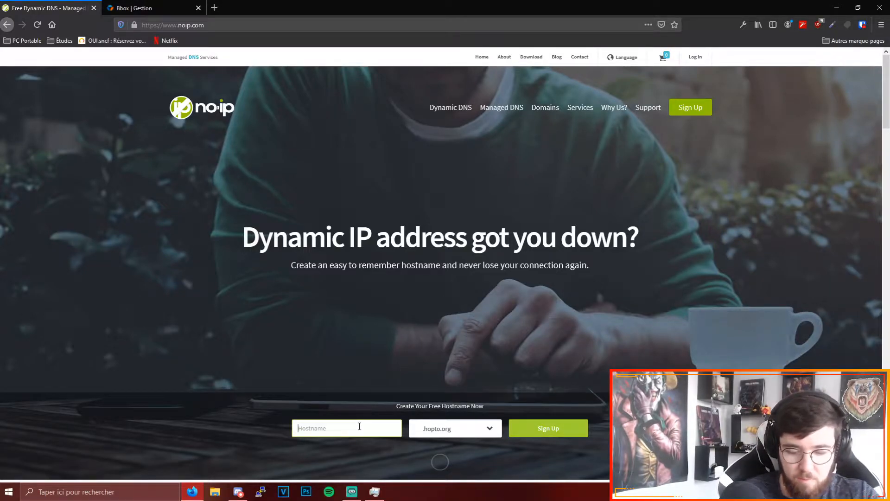
type("jokergrizz")
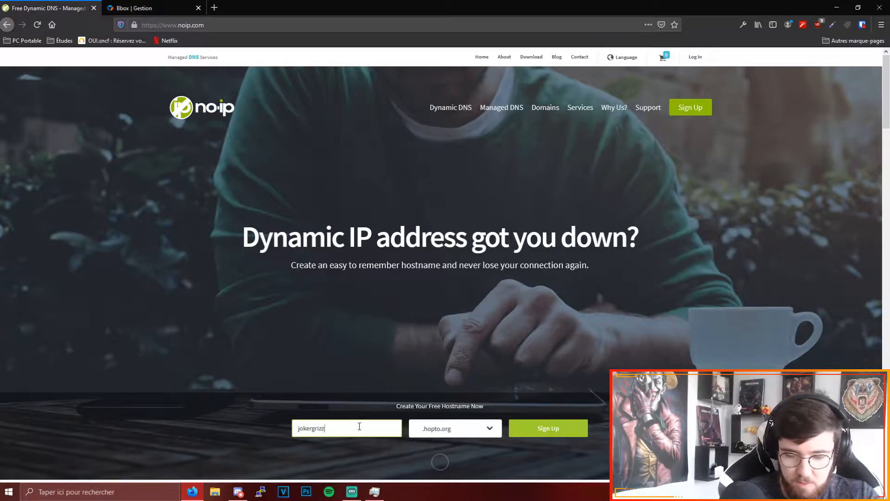
type("ly")
left_click(447, 435)
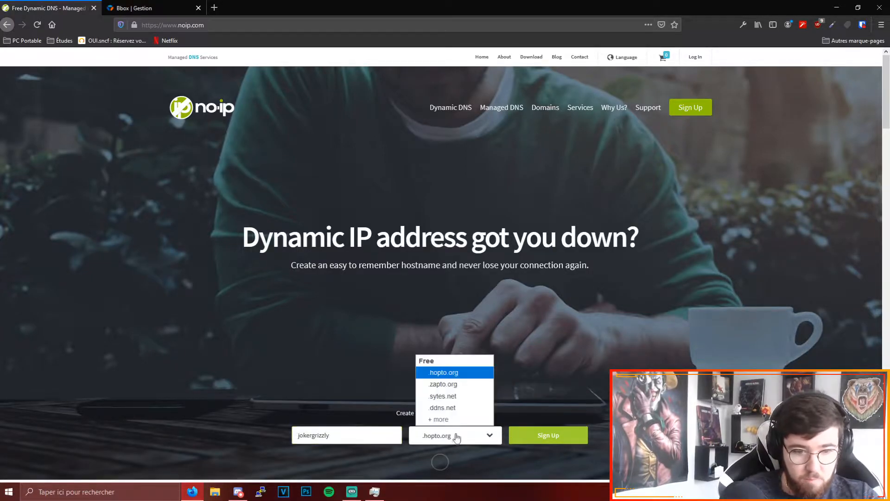
left_click(463, 409)
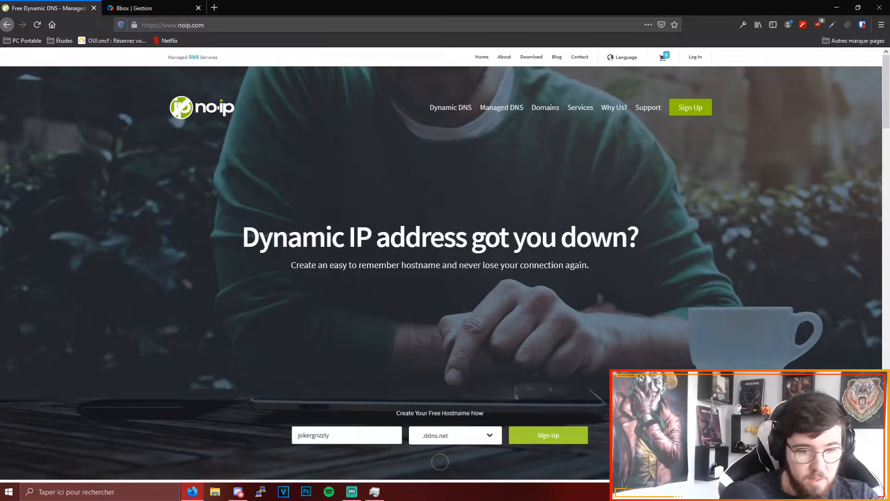
left_click(540, 438)
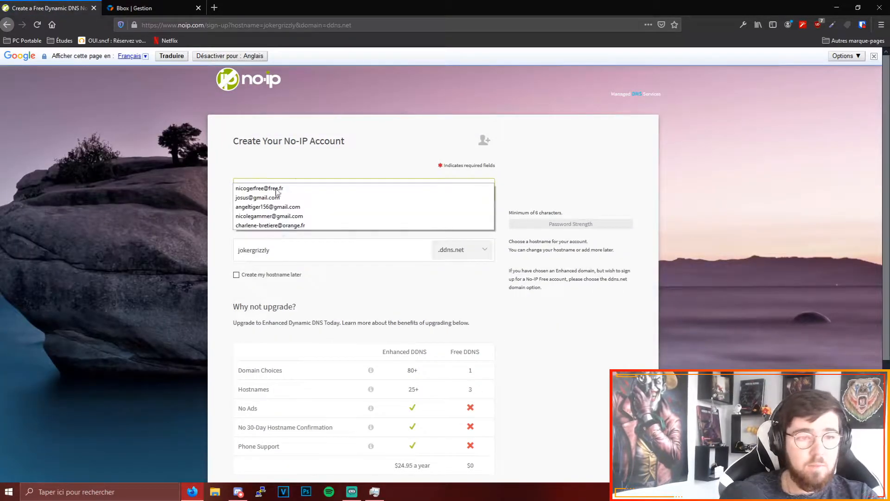
left_click(316, 153)
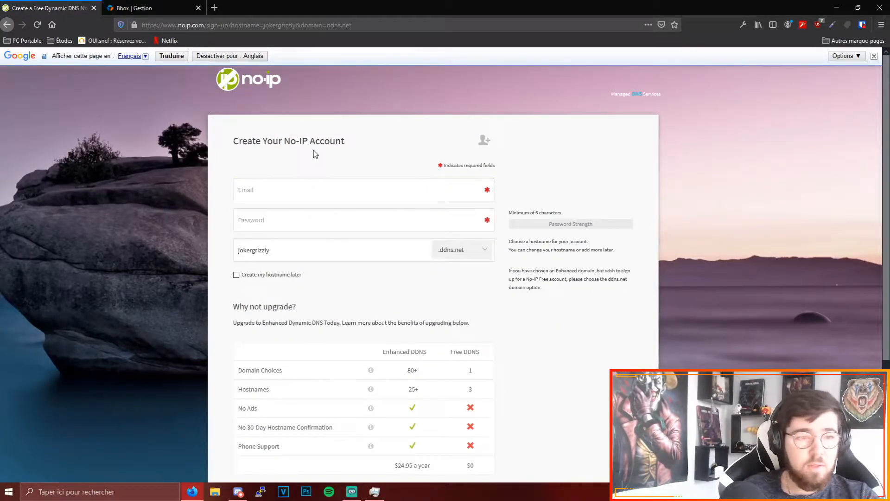
left_click(279, 193)
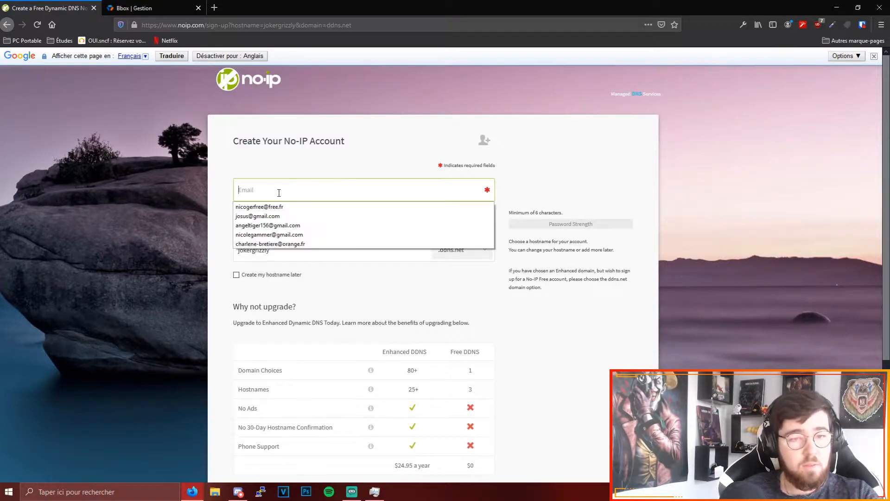
left_click(563, 225)
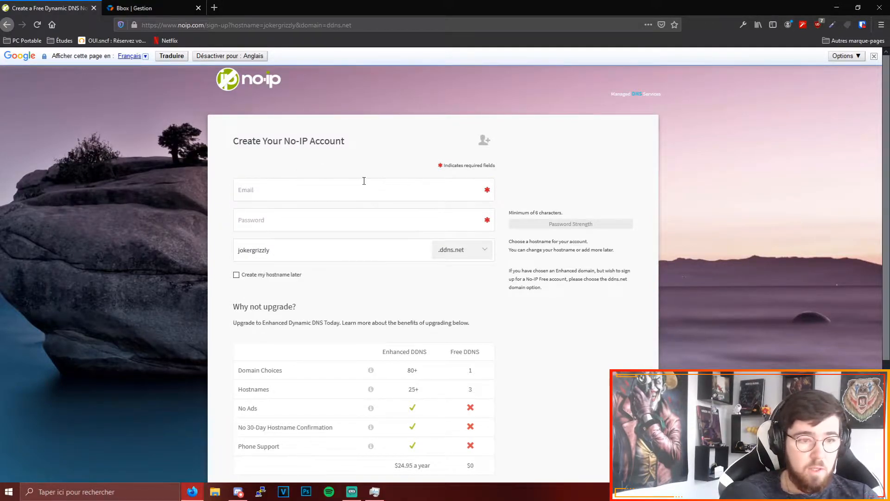
scroll(363, 182, "down", 2)
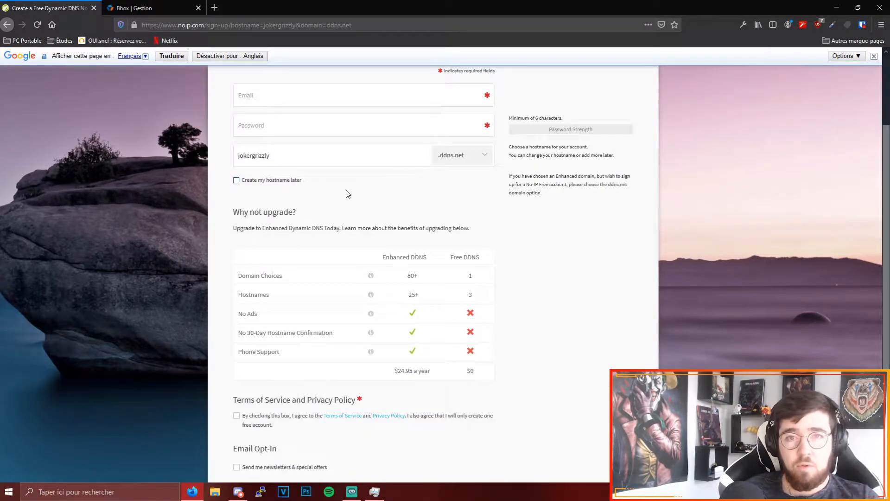
scroll(349, 193, "up", 1)
scroll(348, 192, "up", 1)
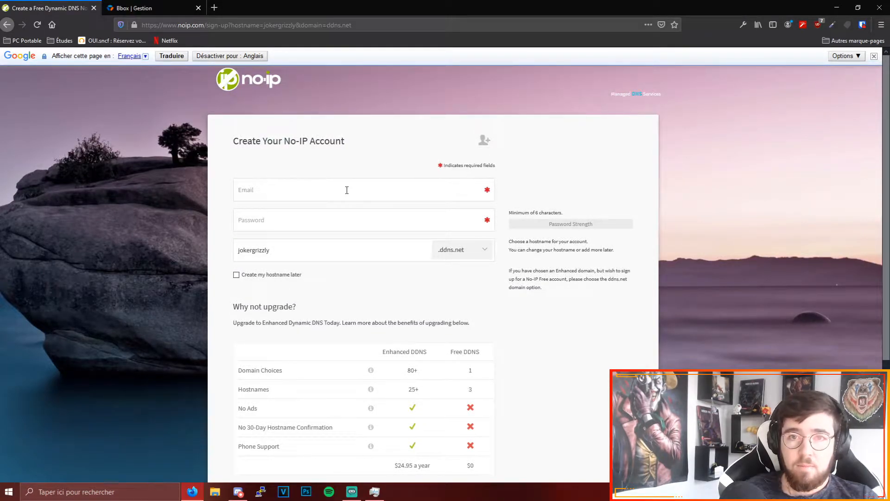
- Fill in the e-mail address and account password on the No-IP account form
left_click(345, 192)
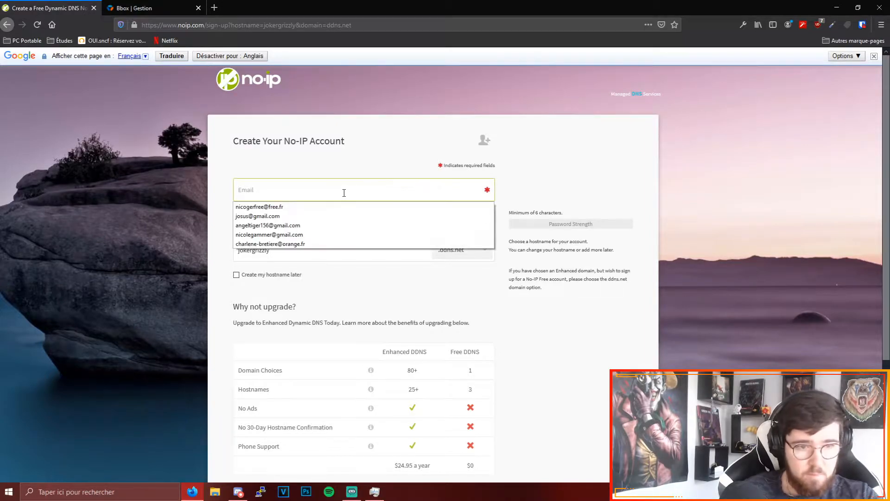
key("Tab")
right_click(277, 222)
mouse_move(331, 357)
left_click(431, 392)
key("ctrl+v")
- Agree to the Terms of Service and submit the free sign-up, declining to save the login in the browser
scroll(364, 303, "down", 3)
left_click(236, 355)
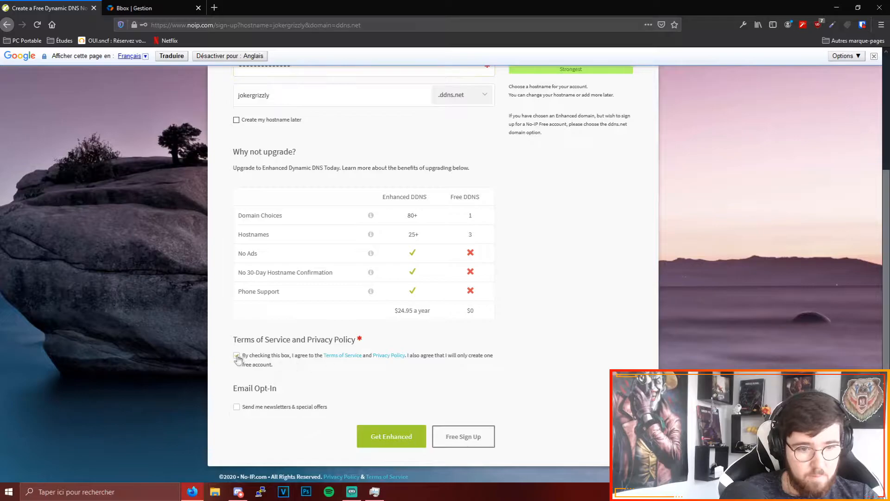
left_click(464, 437)
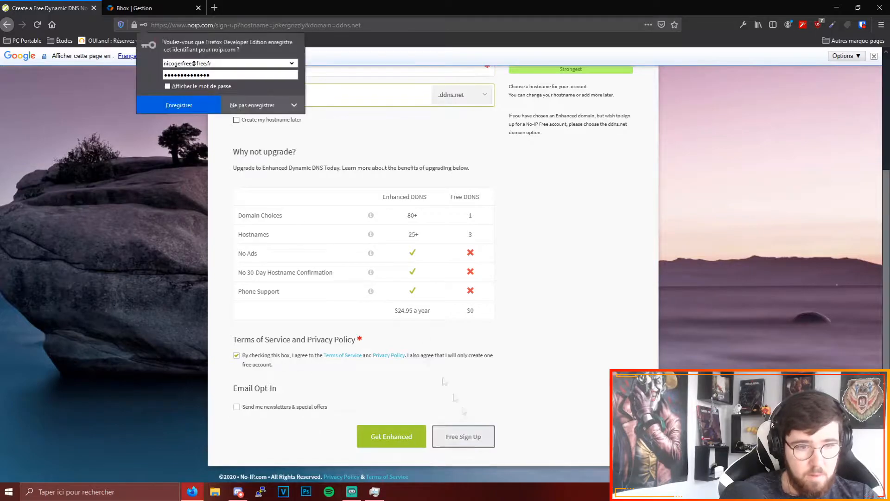
left_click(253, 106)
- Review the completed account form and submit the free sign-up again
scroll(405, 254, "up", 3)
scroll(404, 254, "down", 5)
scroll(404, 253, "up", 5)
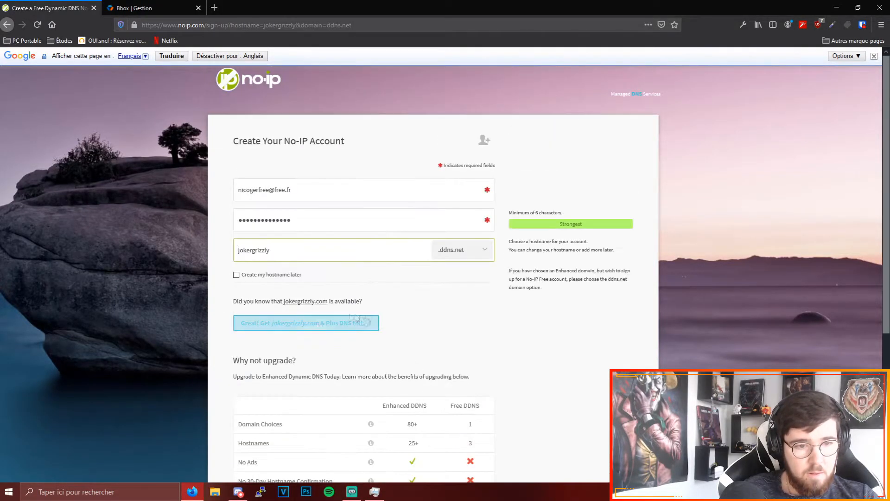
scroll(469, 189, "down", 5)
left_click(465, 434)
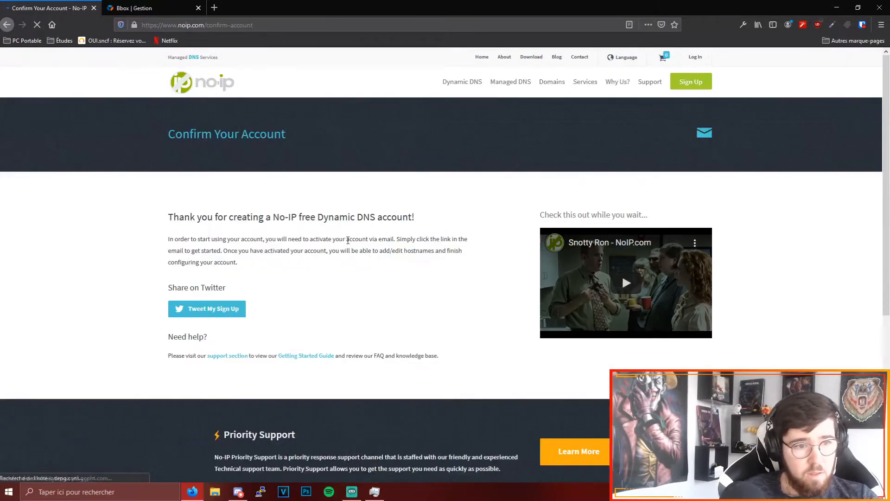
- Open the Zimbra webmail login page of Free in a new browser tab
left_click(214, 8)
type("zimbra")
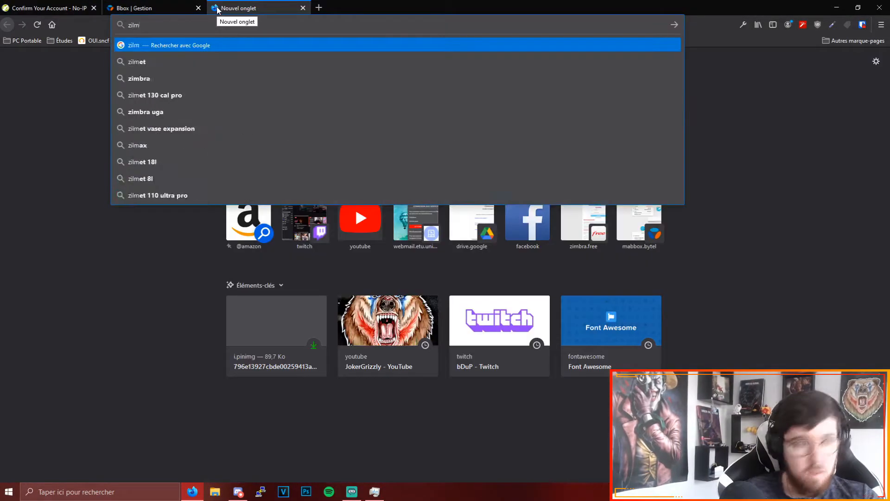
key("Return")
- Unlock the Bitwarden vault with its master password and log in to the webmail with the stored login
right_click(345, 185)
mouse_move(402, 326)
mouse_move(515, 326)
left_click(602, 325)
type("••••••••••••")
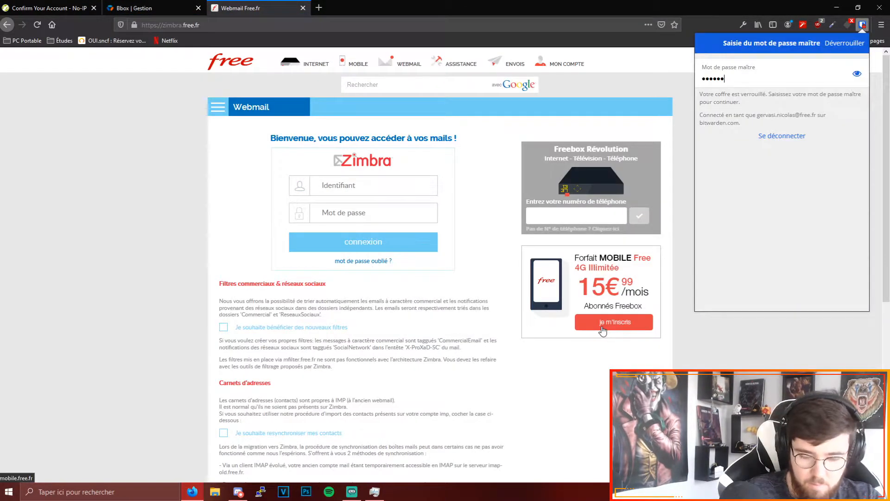
key("Return")
left_click(748, 100)
left_click(358, 249)
- Activate the No-IP account from its confirmation e-mail and dismiss the translation bar on the dashboard
left_click(129, 131)
left_click(644, 301)
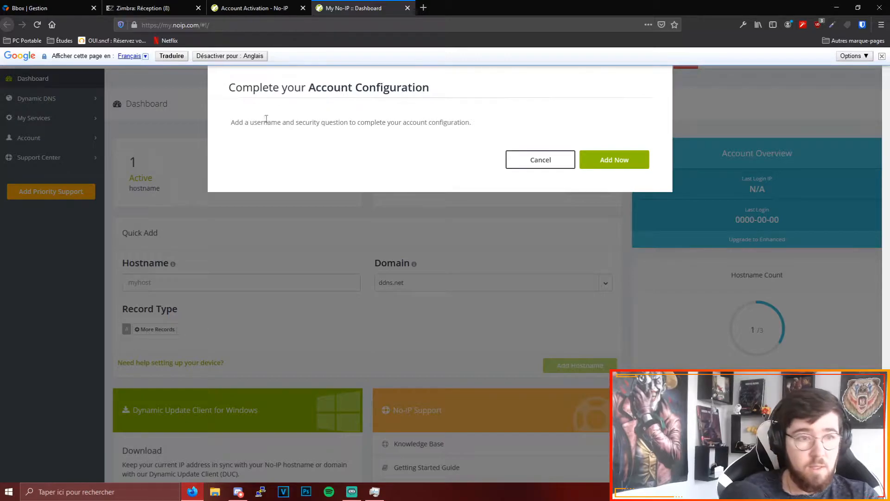
left_click(882, 56)
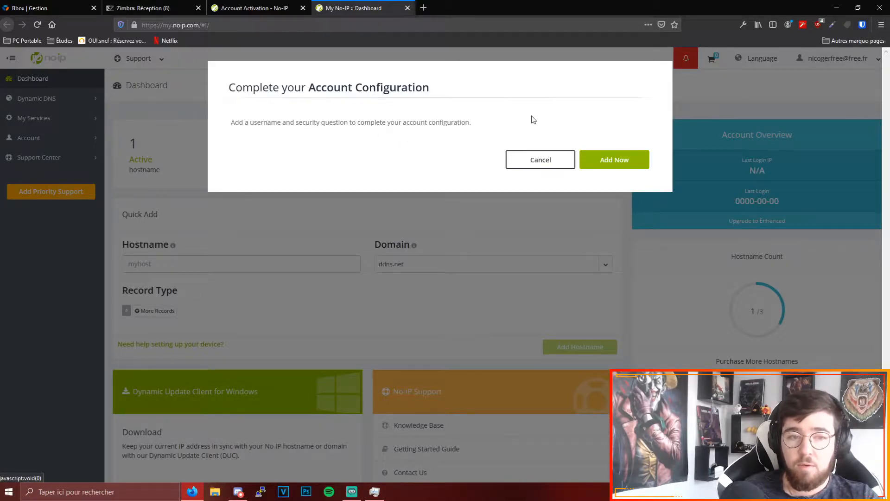
- Begin completing the account configuration by adding and saving the username jokergrizzly
left_click(609, 160)
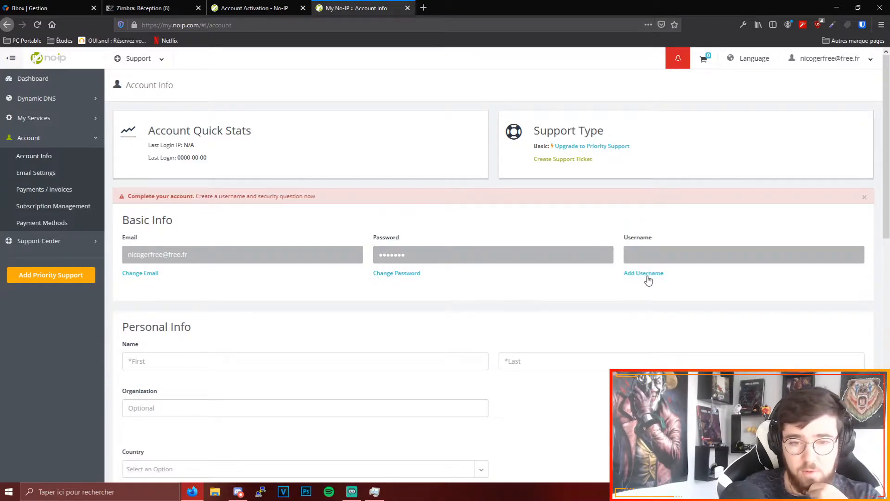
left_click(648, 274)
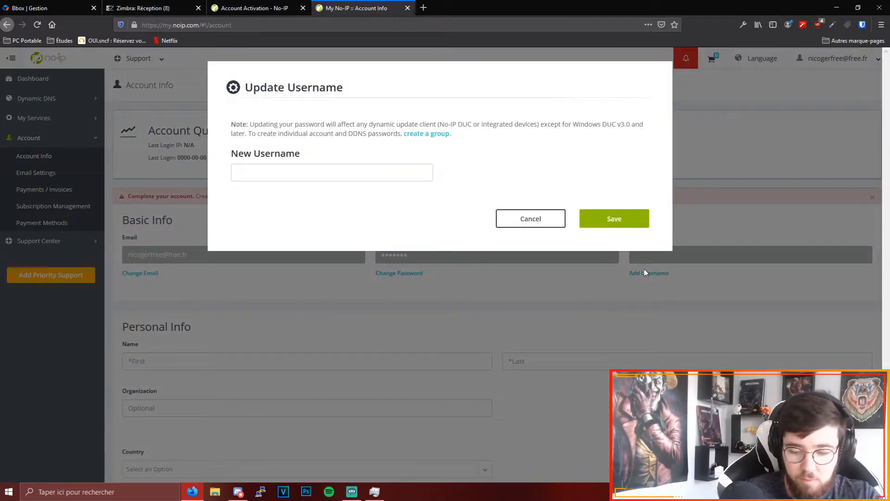
left_click(368, 178)
type("jokergr")
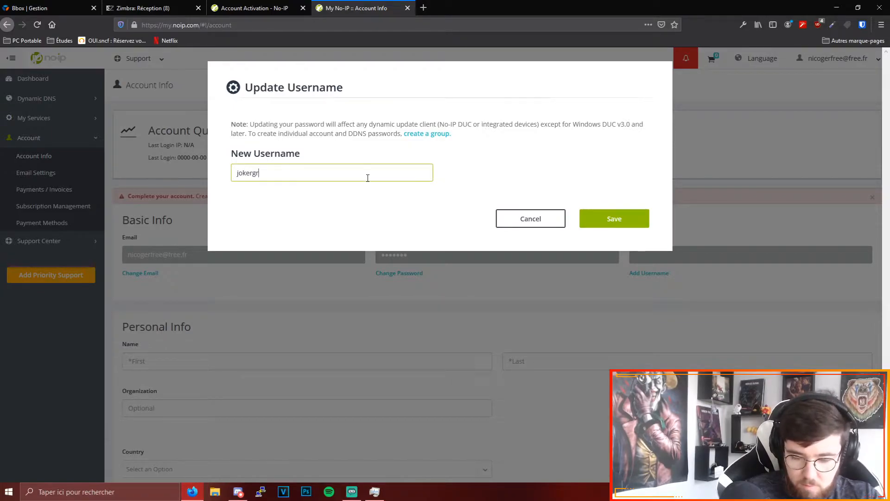
type("izzly")
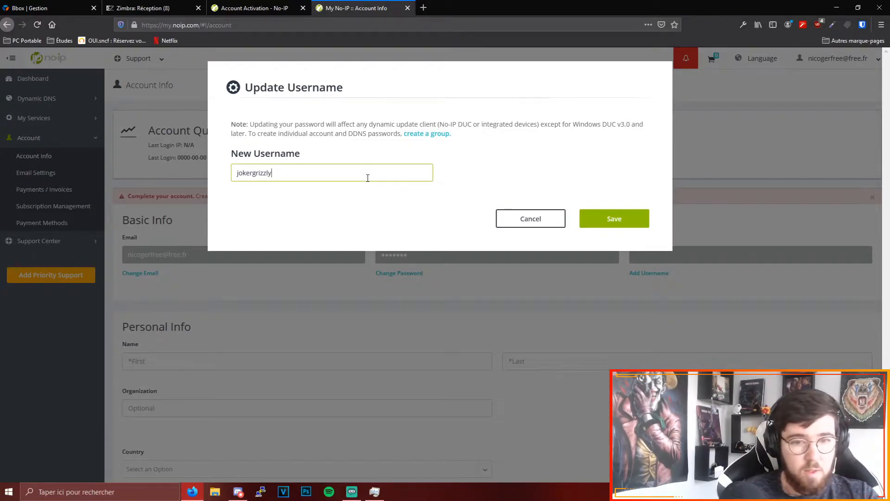
key("Return")
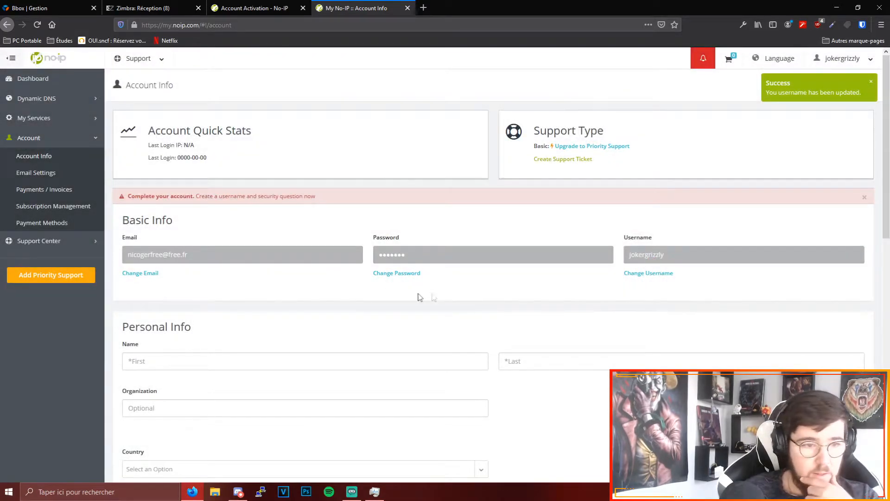
- Set the security question to "What is your pets name?", enter the security answer and save it
scroll(372, 296, "down", 2)
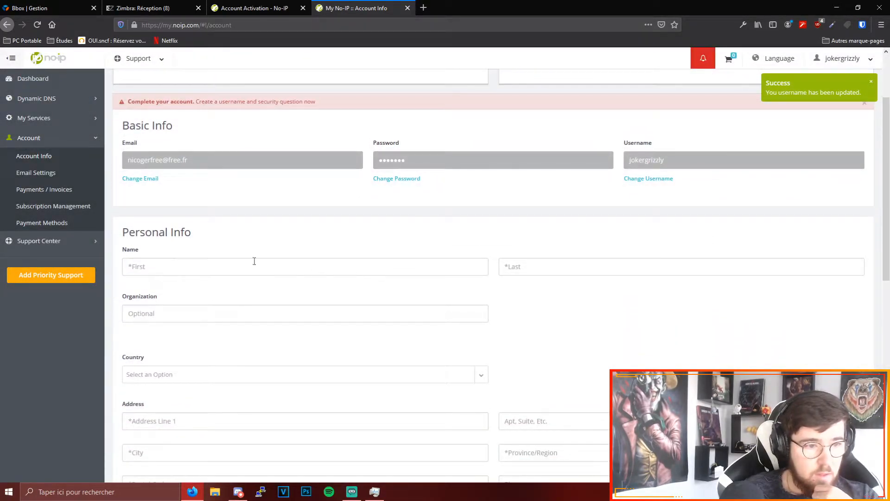
scroll(278, 258, "down", 8)
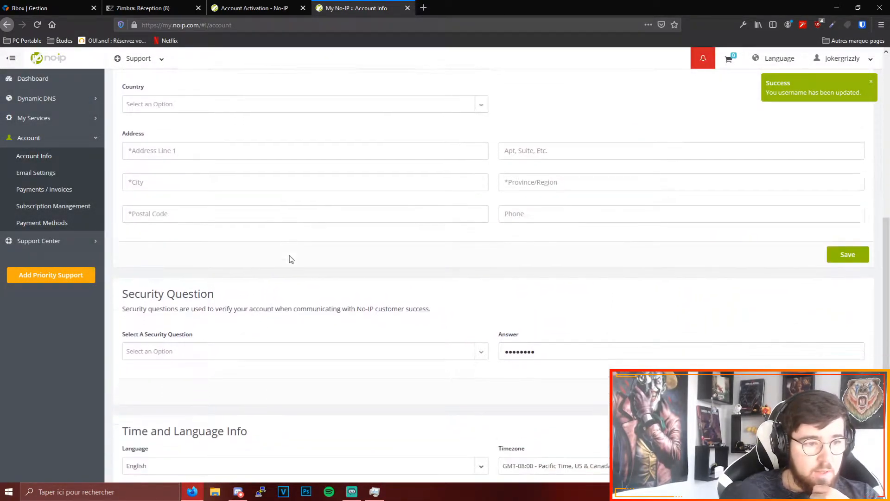
left_click(480, 246)
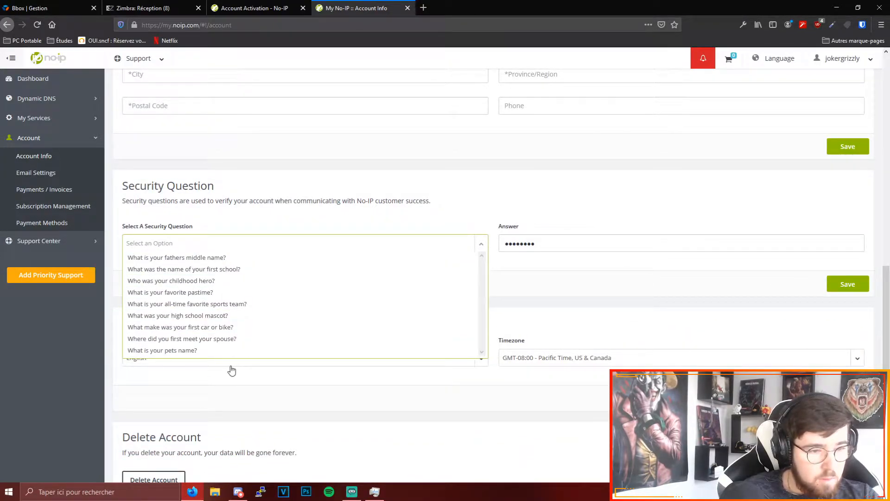
left_click(211, 351)
key("Tab")
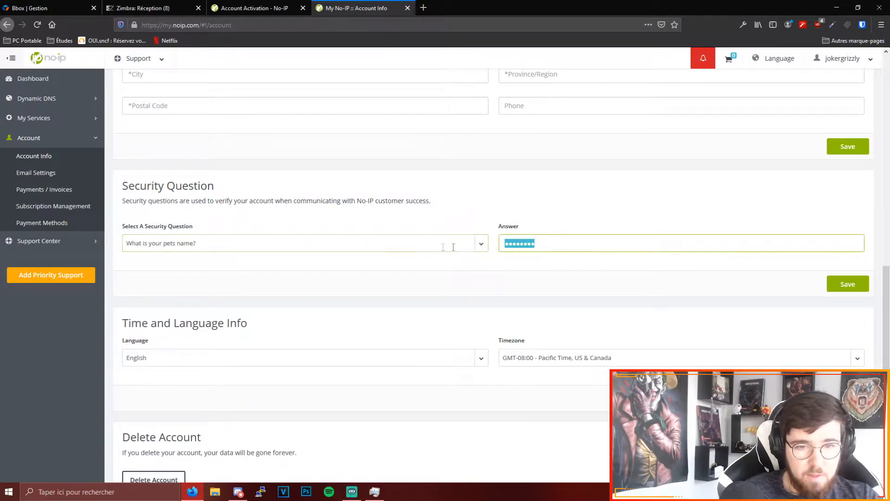
type("••••••")
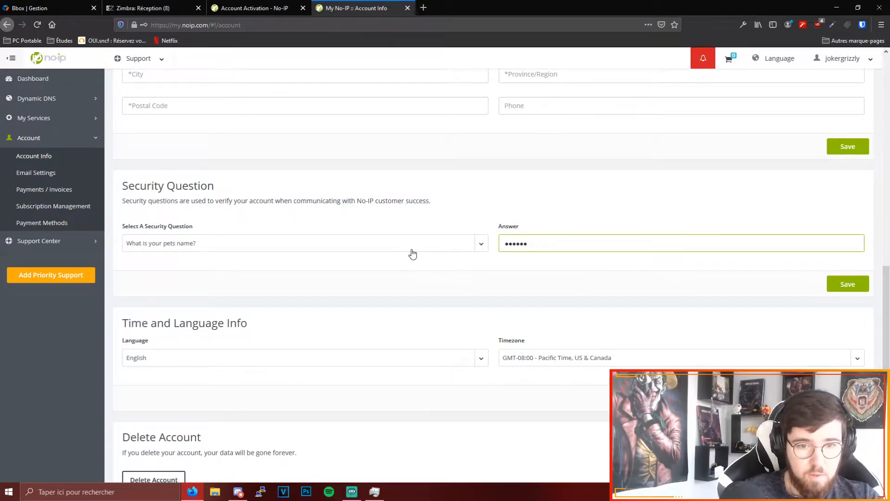
left_click(850, 288)
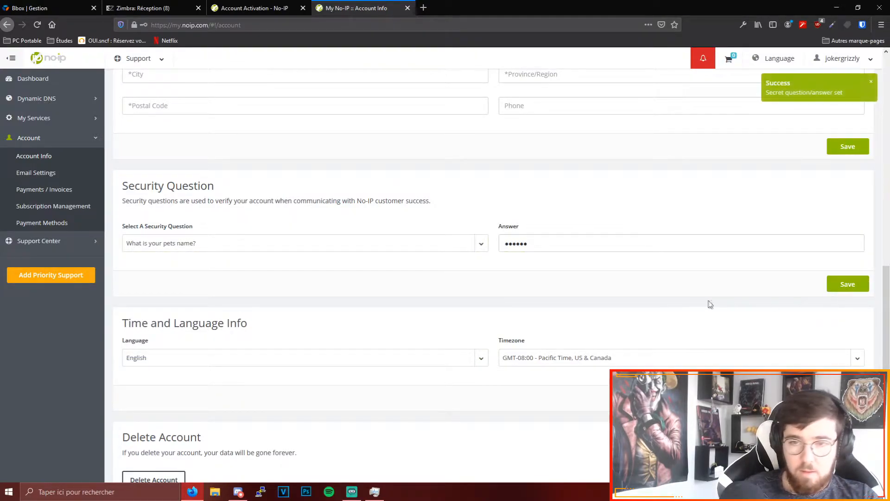
scroll(640, 241, "up", 10)
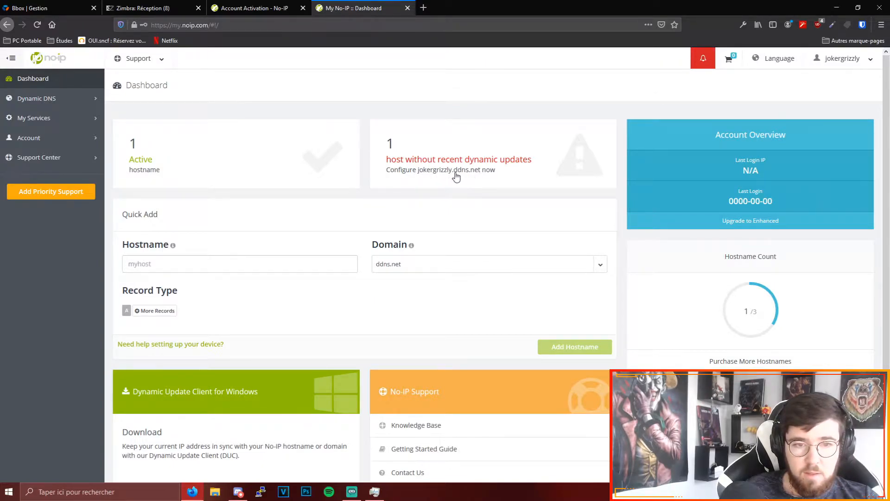
- Examine the domains offered for a new hostname, keep ddns.net selected and leave the hostname empty
left_click(418, 264)
scroll(440, 361, "down", 2)
scroll(440, 361, "down", 12)
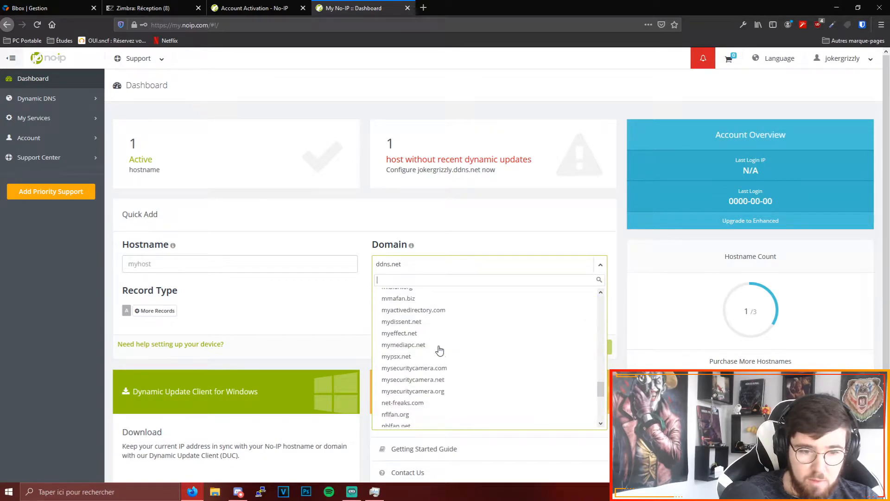
scroll(440, 351, "up", 14)
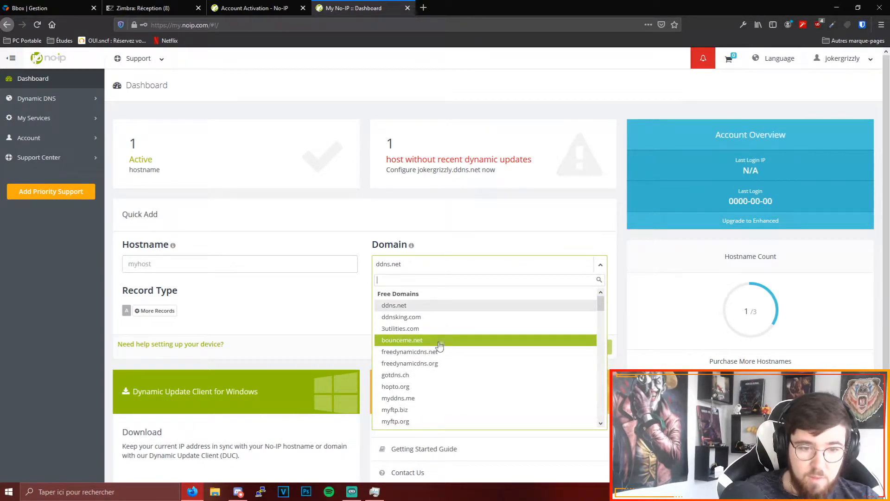
left_click(438, 308)
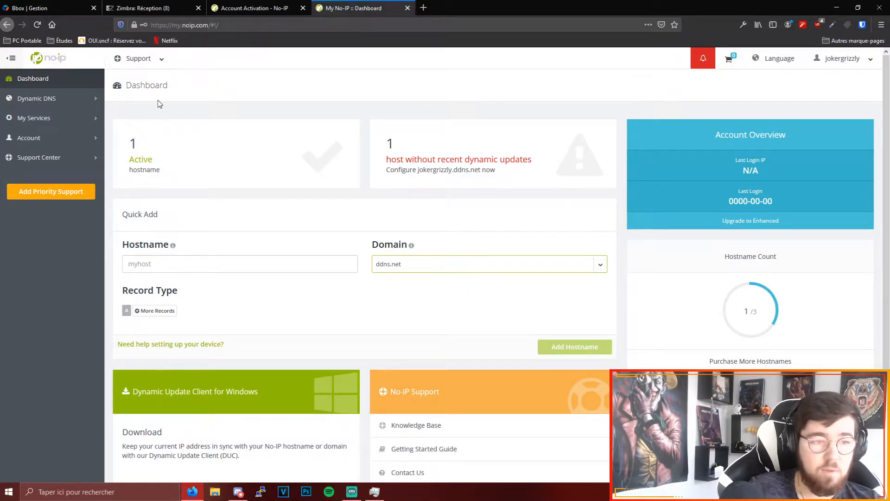
left_click(217, 270)
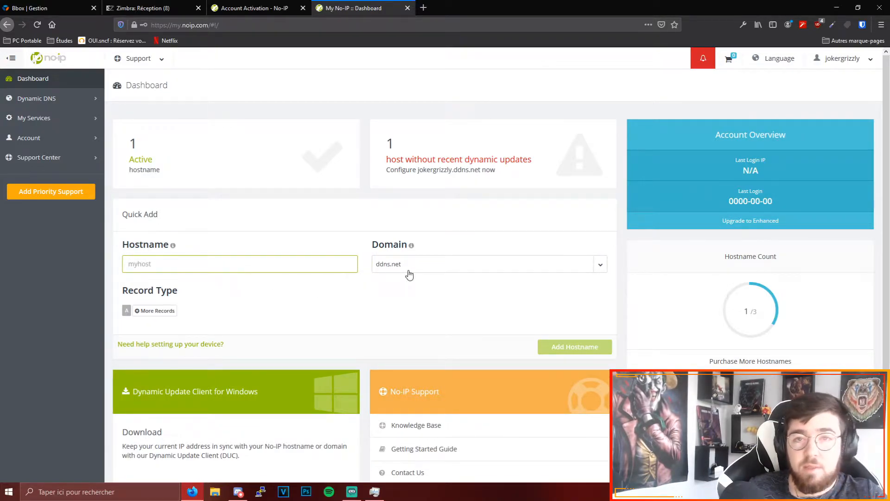
left_click(199, 262)
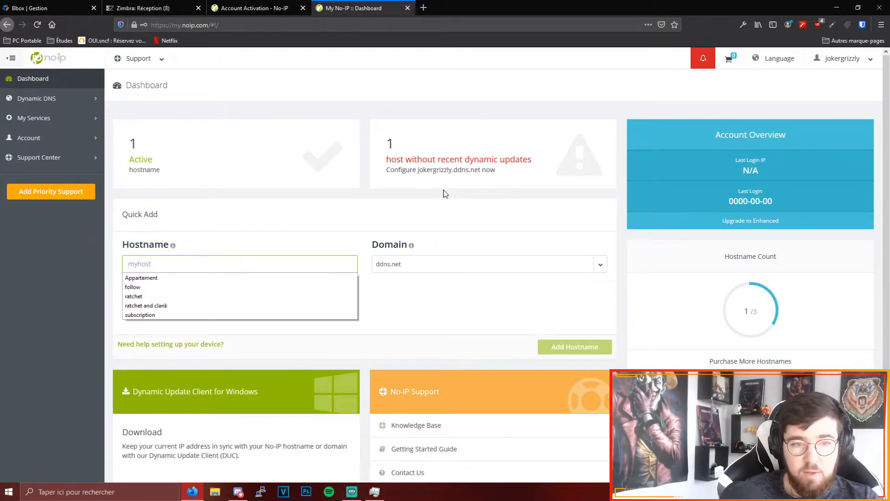
left_click(446, 194)
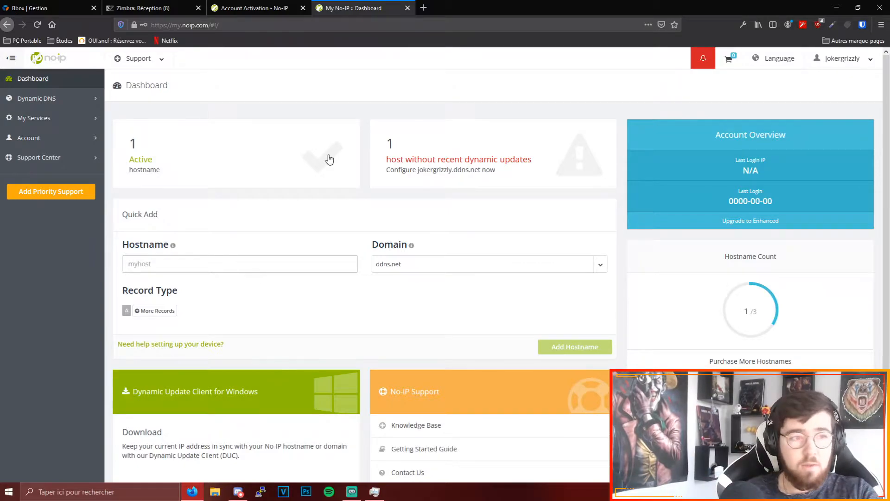
- From the active hostnames, start the Device Configuration Assistant for jokergrizzly.ddns.net and continue to the connection details
left_click(178, 157)
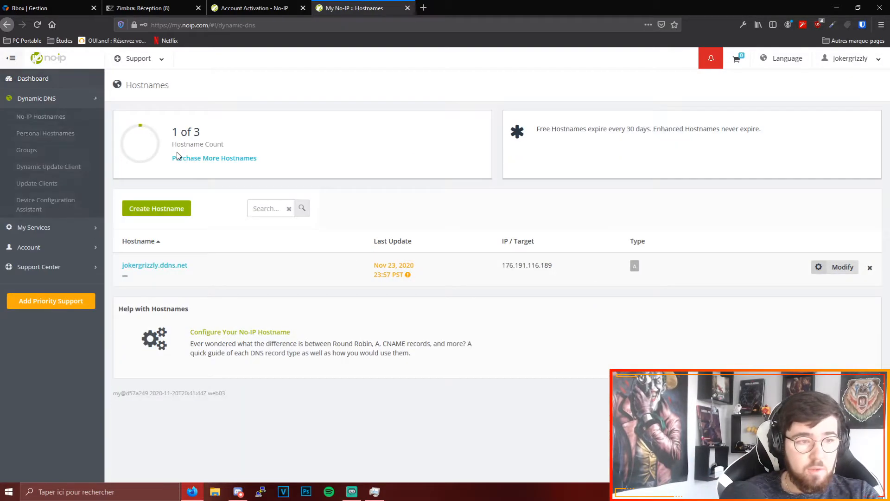
left_click(409, 275)
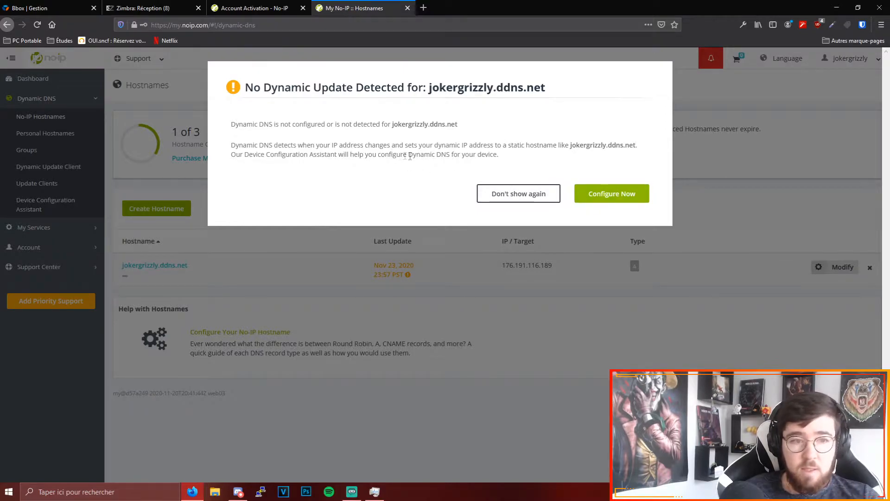
left_click(617, 196)
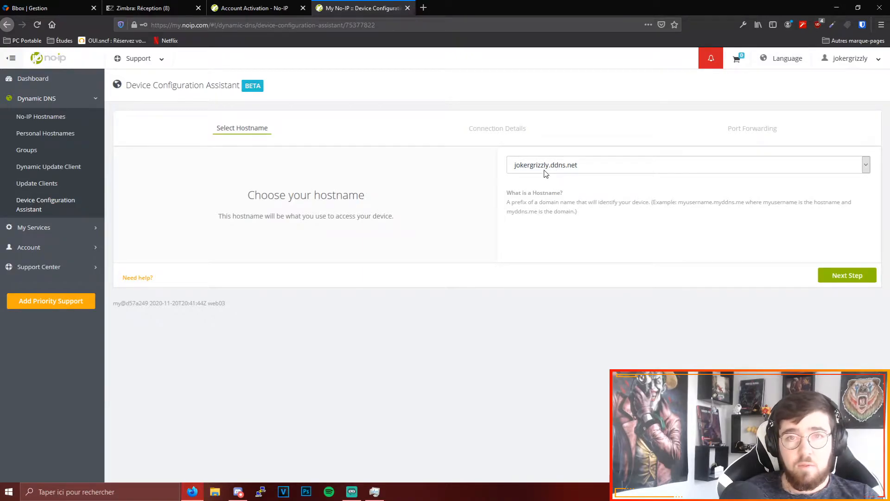
left_click(838, 276)
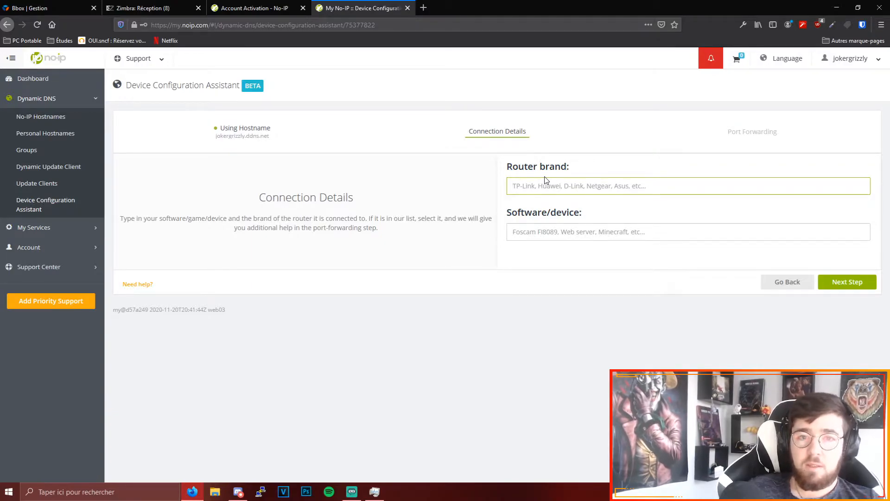
- Search the router brands for "live" and leave the router brand empty
type("live")
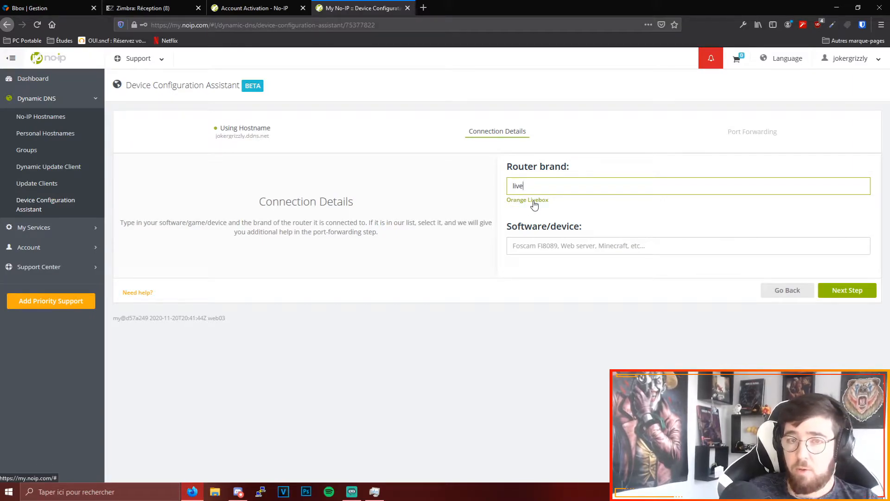
double_click(532, 187)
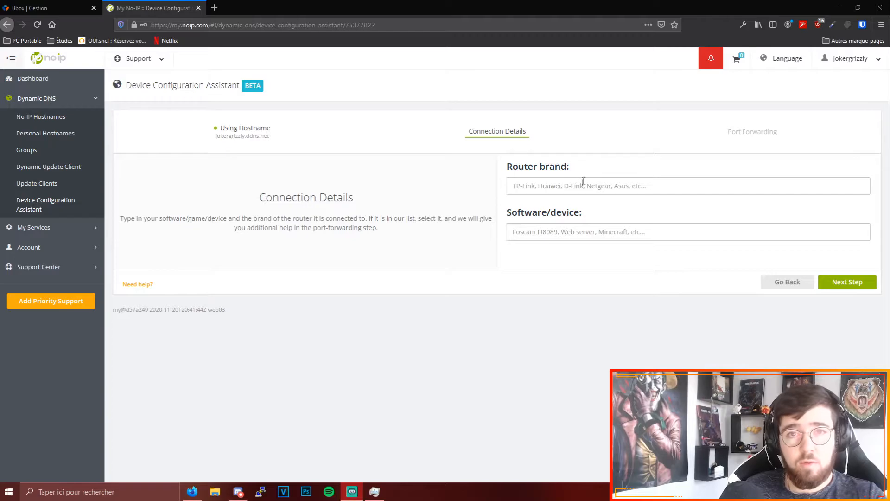
left_click(554, 185)
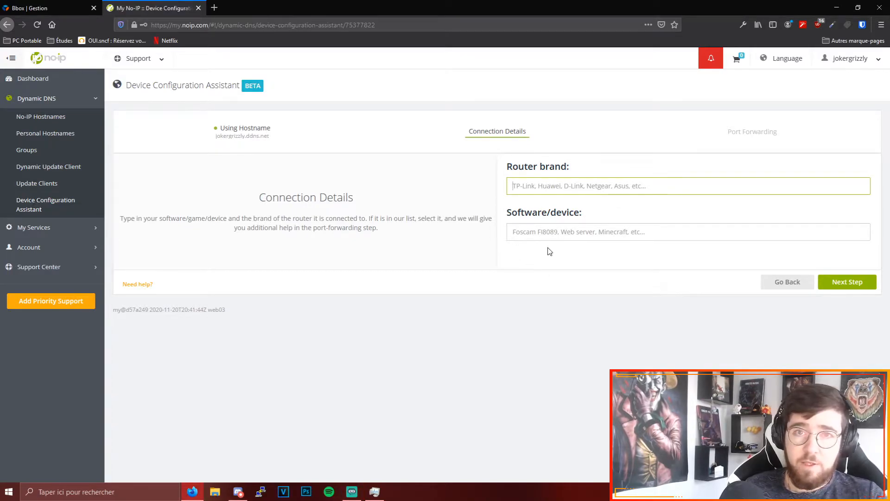
- Set the software/device to Minecraft Server and continue to the device configuration questions
left_click(569, 232)
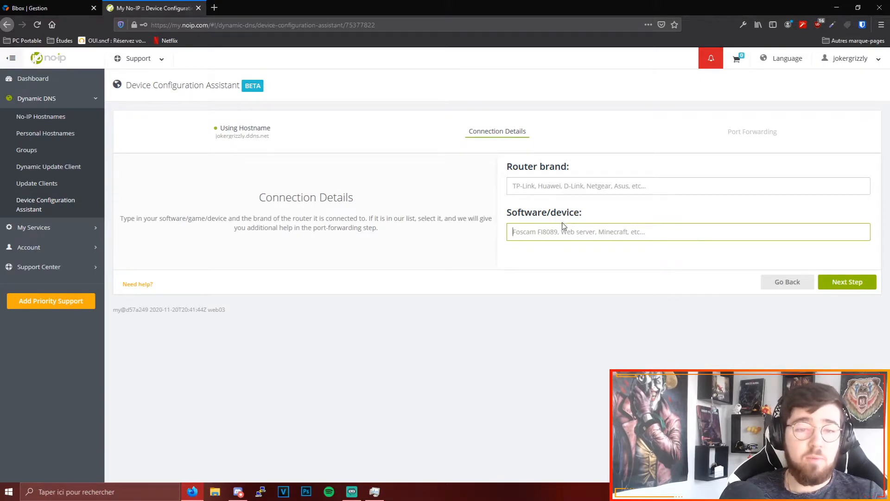
type("M")
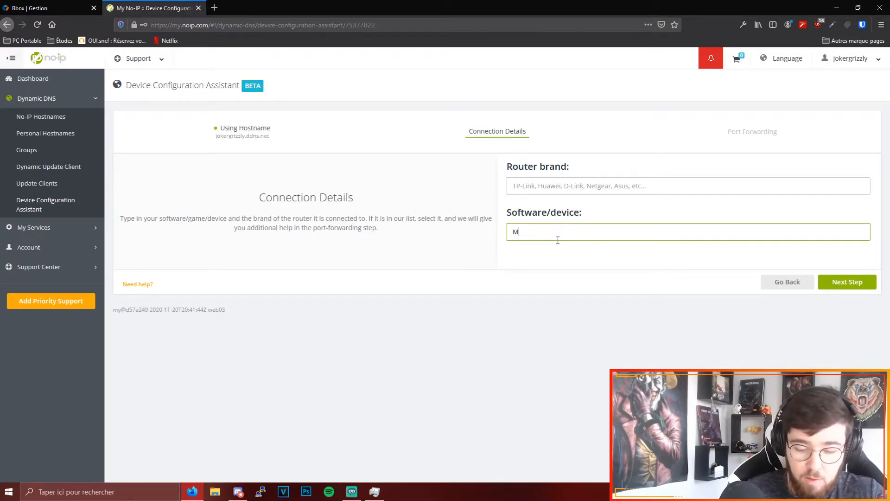
type("inecraft")
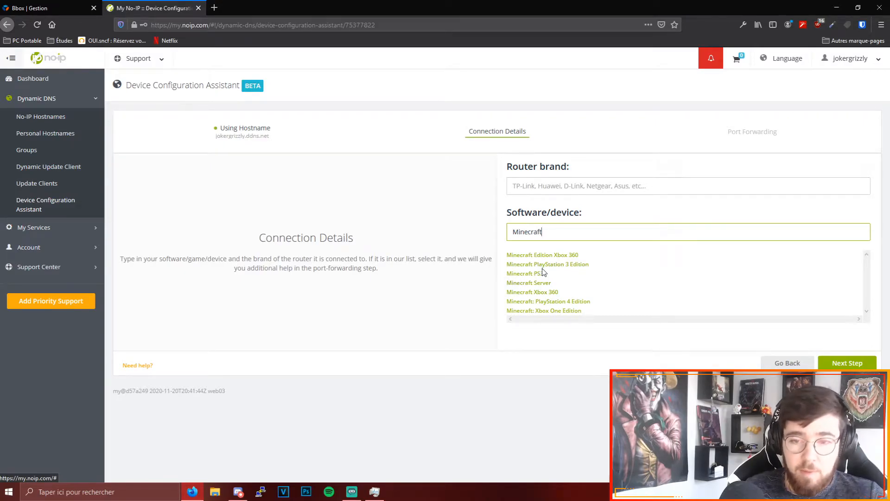
left_click(533, 283)
left_click(839, 294)
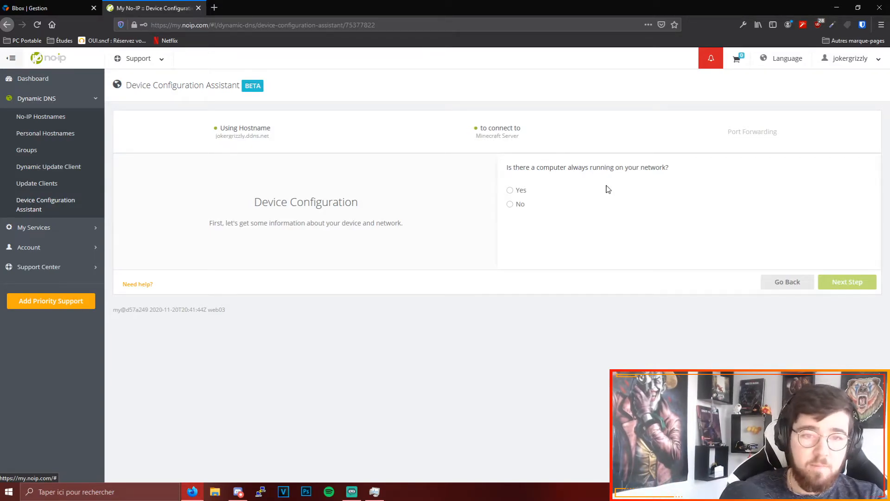
- Answer No to an always-running computer and Yes to device login, and continue past the DDNS guide to port forwarding
left_click(520, 206)
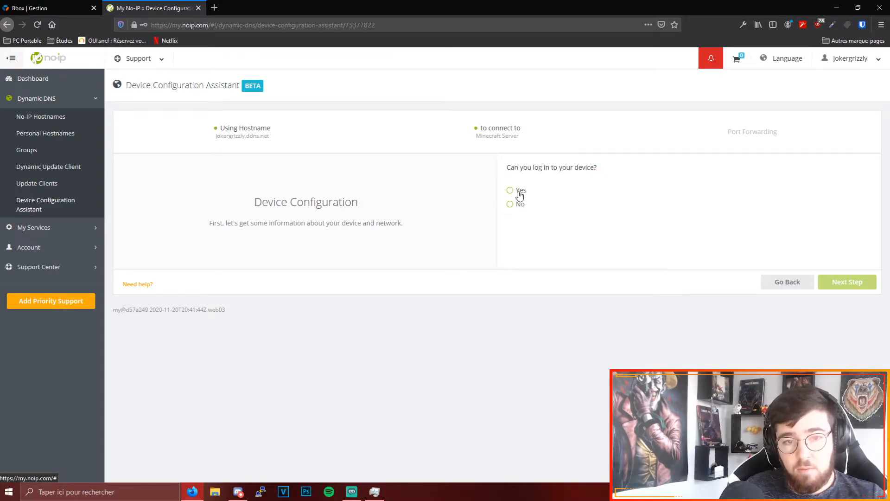
left_click(520, 193)
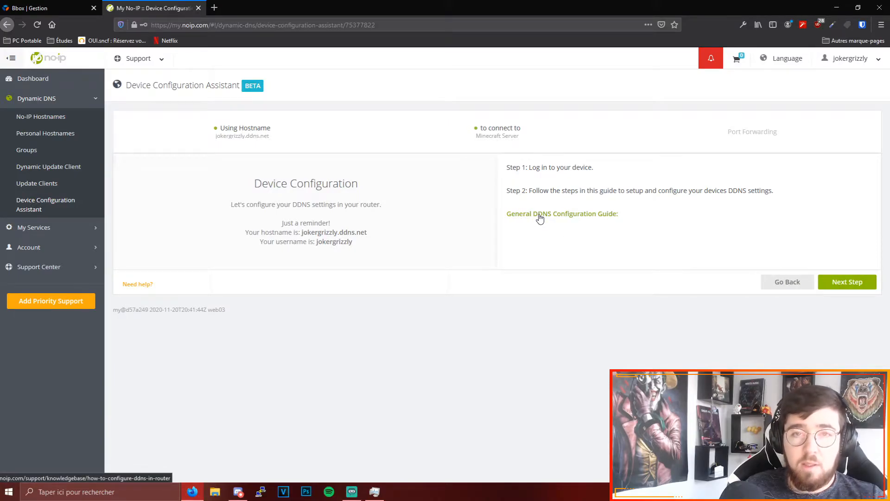
left_click(840, 280)
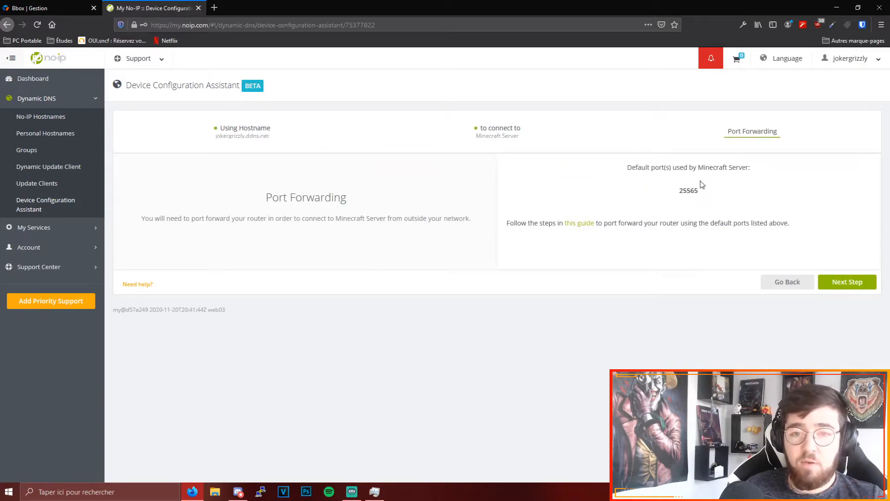
- Continue to the port verification, set the port to 25567 and check whether it is open
double_click(700, 184)
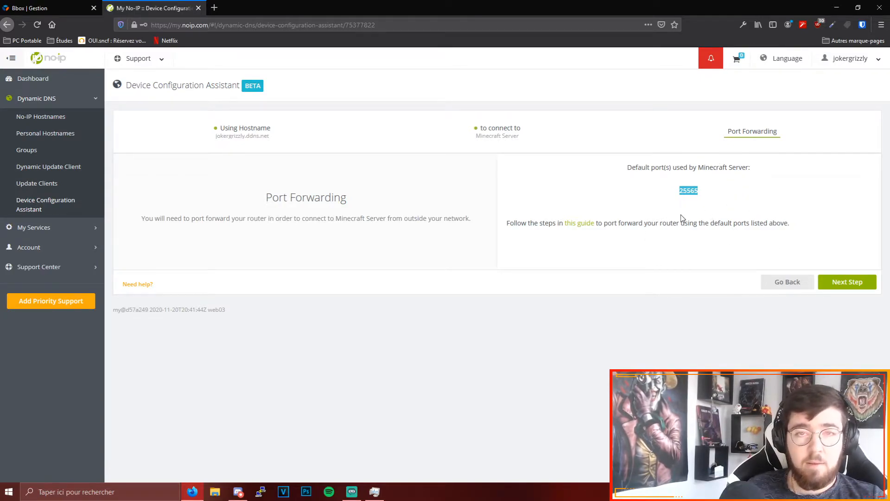
left_click(852, 289)
left_click(571, 231)
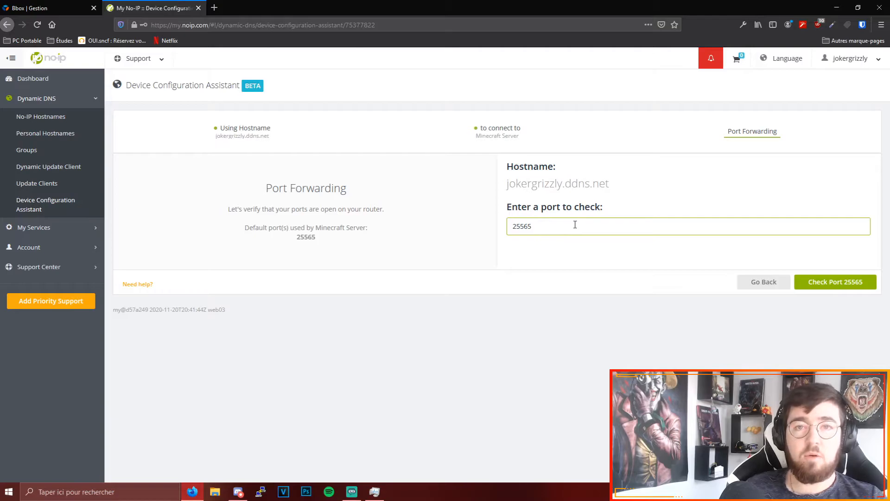
key("BackSpace")
type("7")
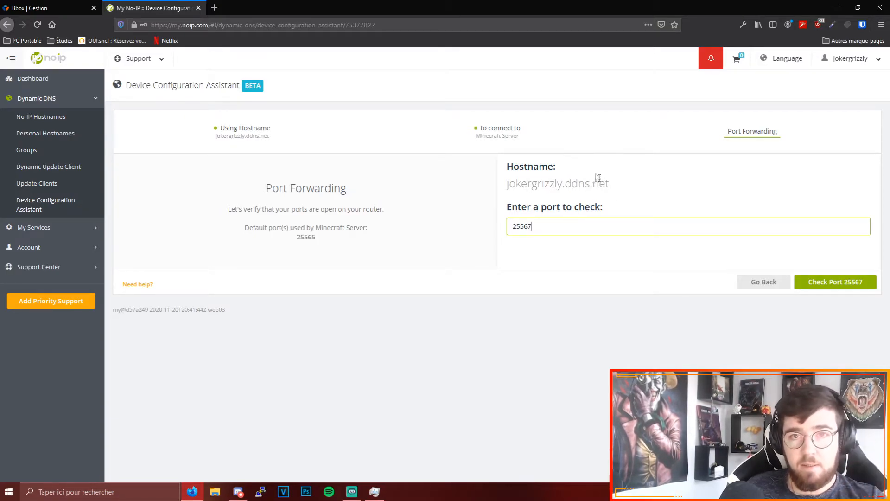
left_click(821, 288)
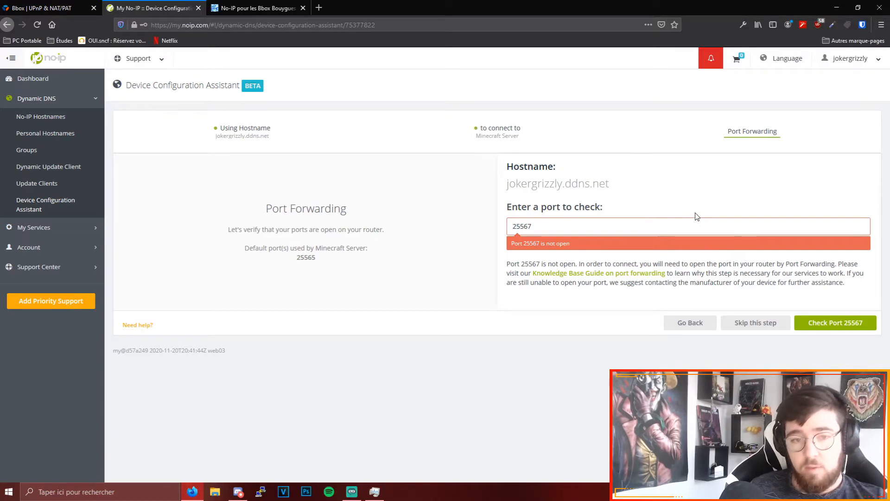
- Check port 25567 once more and skip the port verification to finish the assistant
left_click_drag(548, 226, 493, 224)
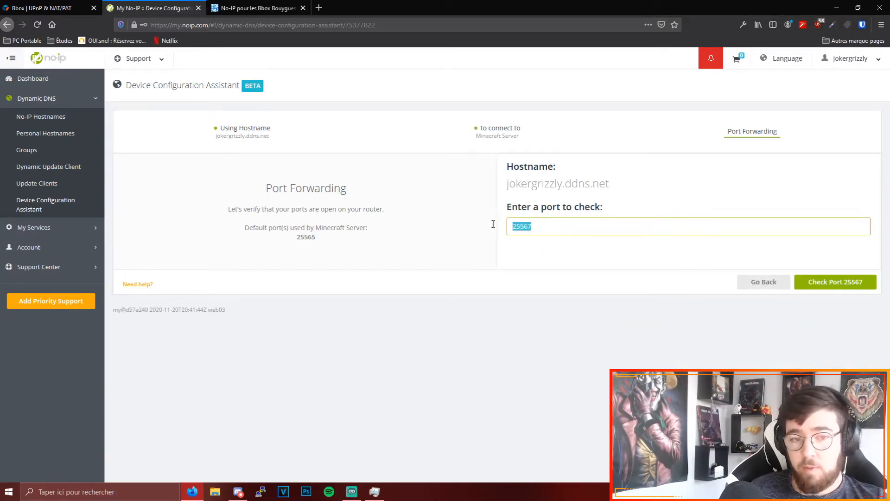
left_click(848, 288)
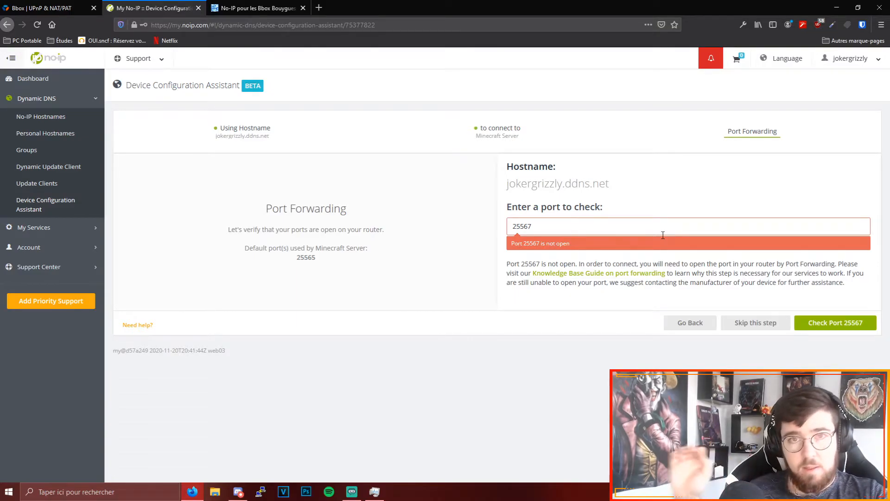
left_click(761, 324)
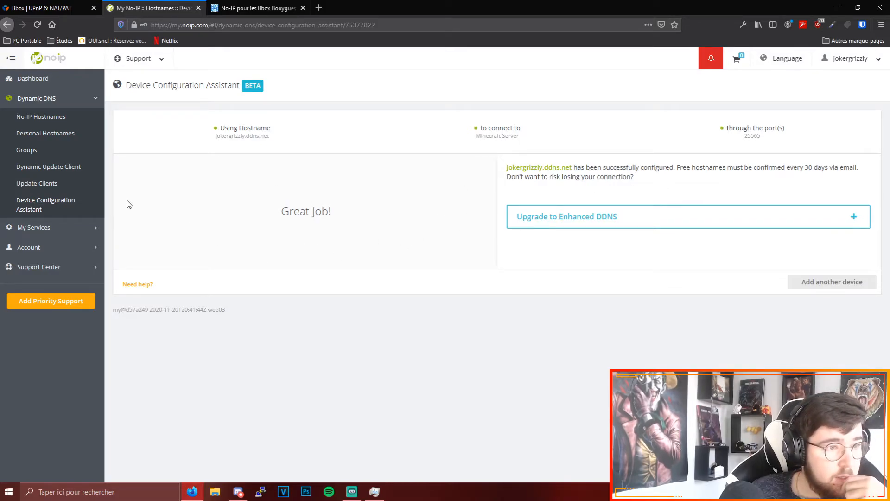
- Download the Dynamic Update Client for Windows and save the installer as DUCSetup_v4_1_1.exe
left_click(37, 170)
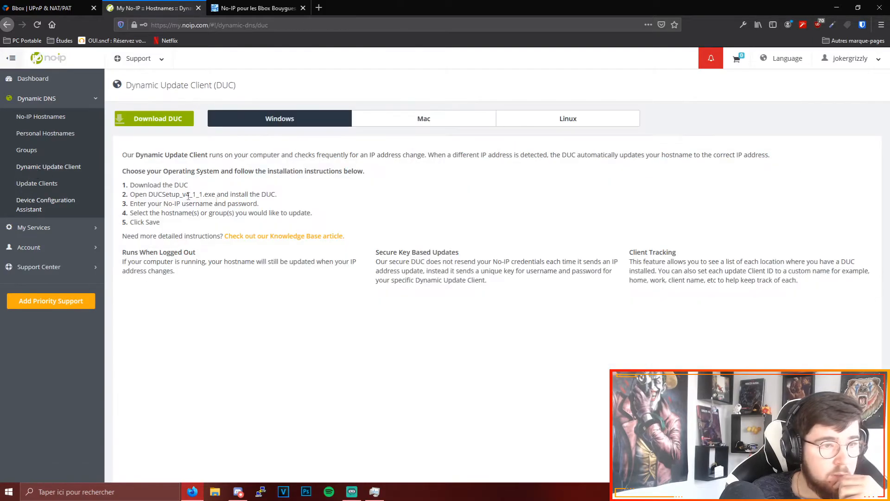
left_click(171, 122)
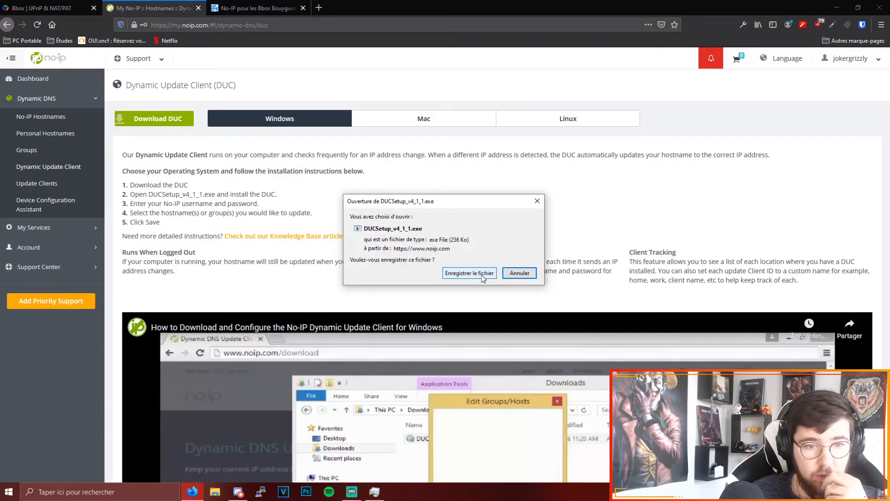
left_click(483, 273)
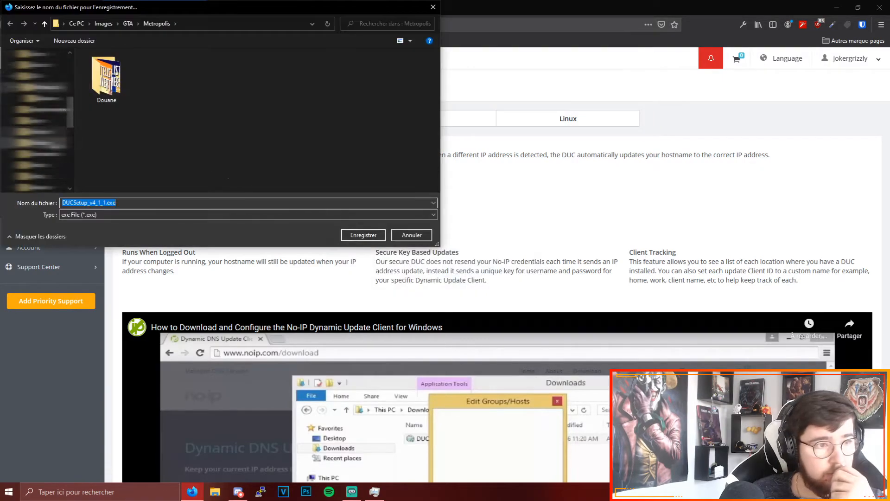
left_click(360, 233)
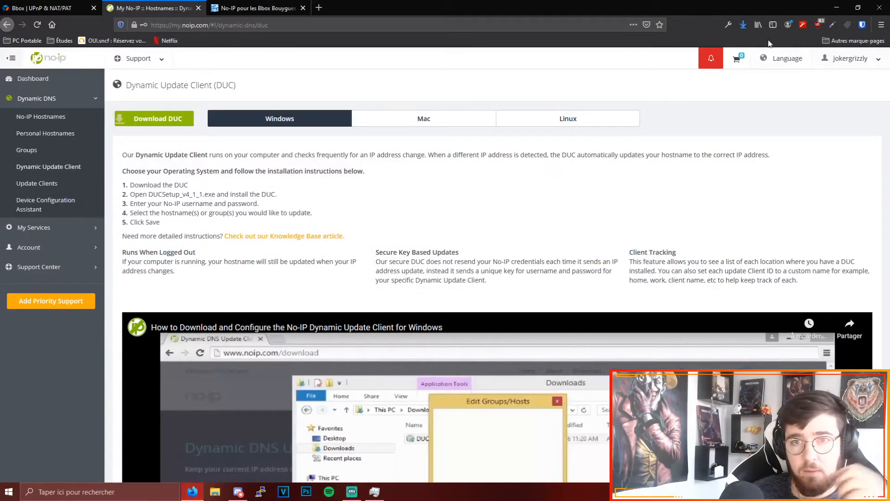
- Run the downloaded DUC installer, accept the license agreement and install NO-IP DUC V4.1.1
left_click(744, 28)
left_click(601, 56)
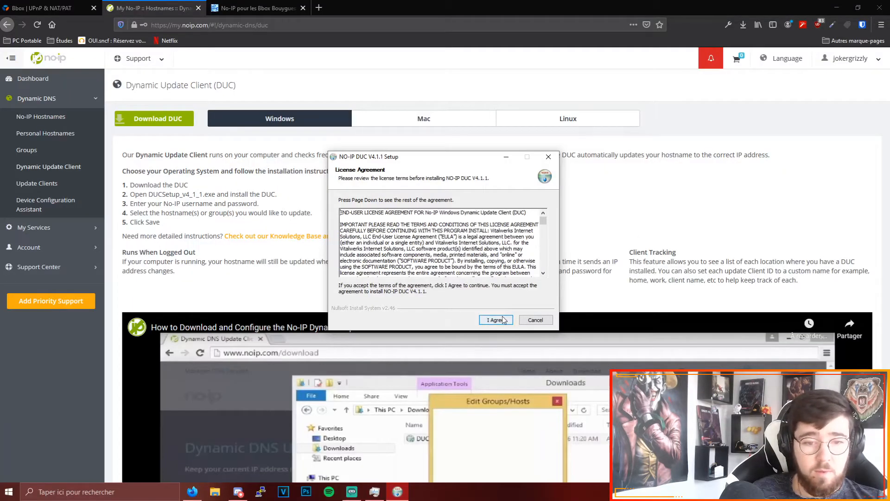
left_click_drag(544, 226, 544, 266)
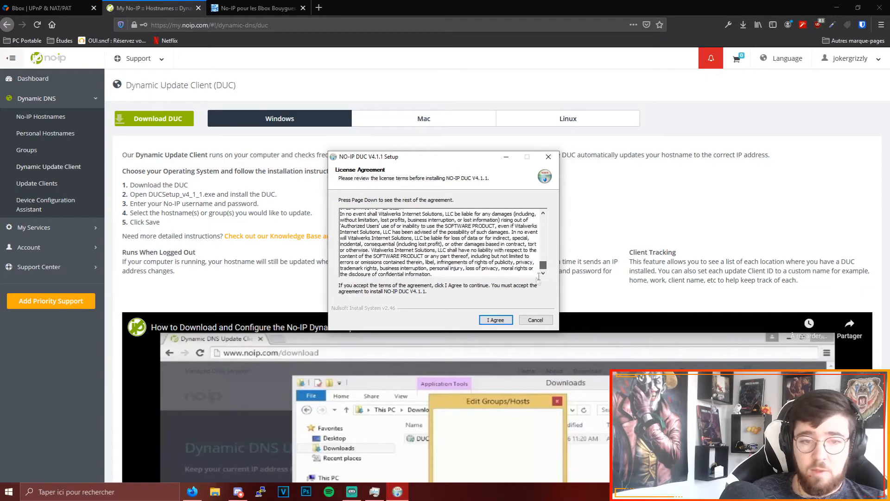
left_click(497, 325)
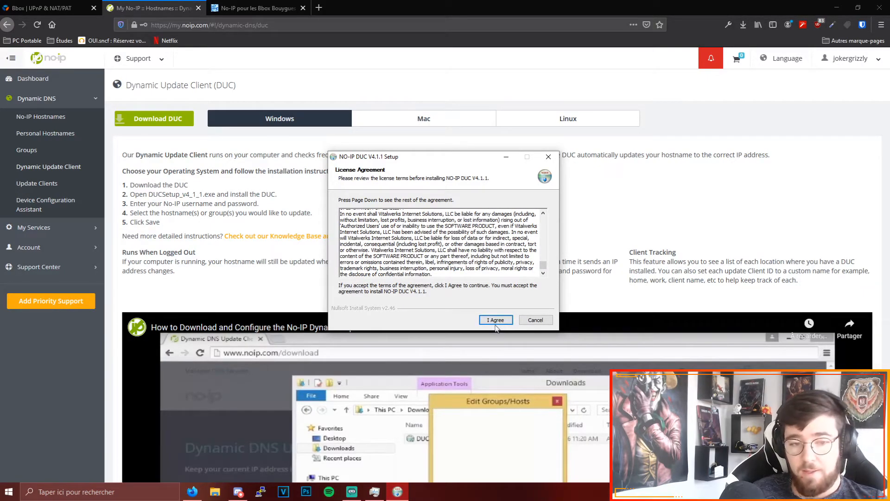
left_click(496, 324)
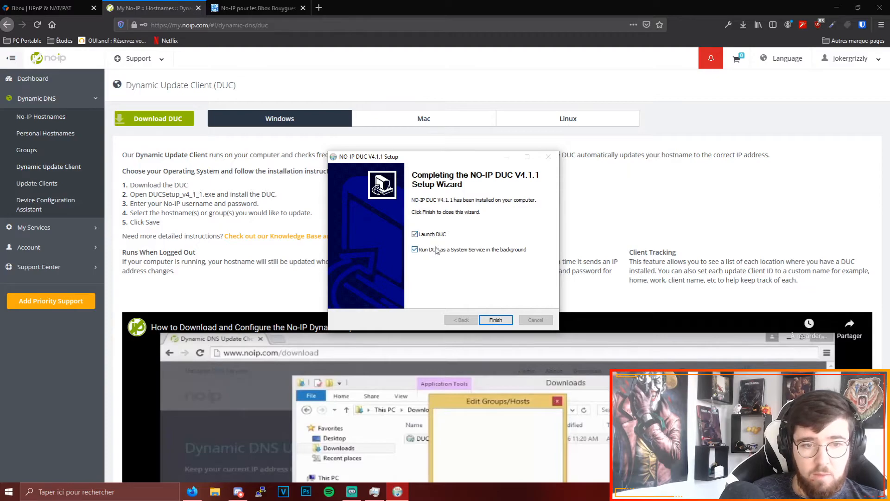
- Finish the setup with DUC launched and running as a system service, and sign in with the No-IP account e-mail and password
left_click(496, 320)
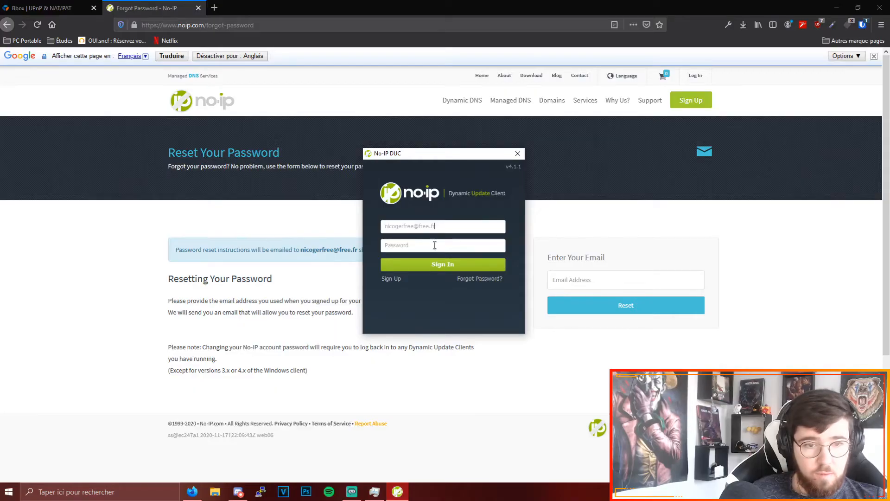
left_click(435, 245)
key("ctrl+v")
left_click(443, 263)
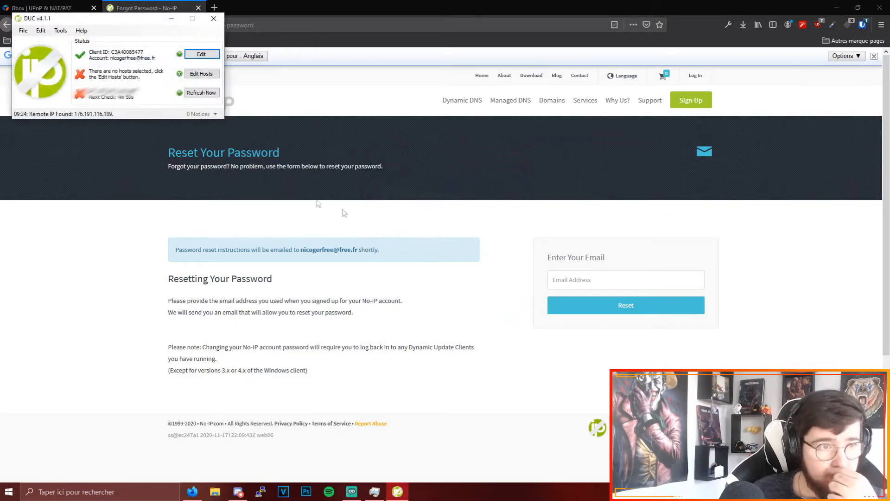
- Select the host jokergrizzly.ddns.net for updating in the DUC, save the selection and minimize the client
left_click(79, 76)
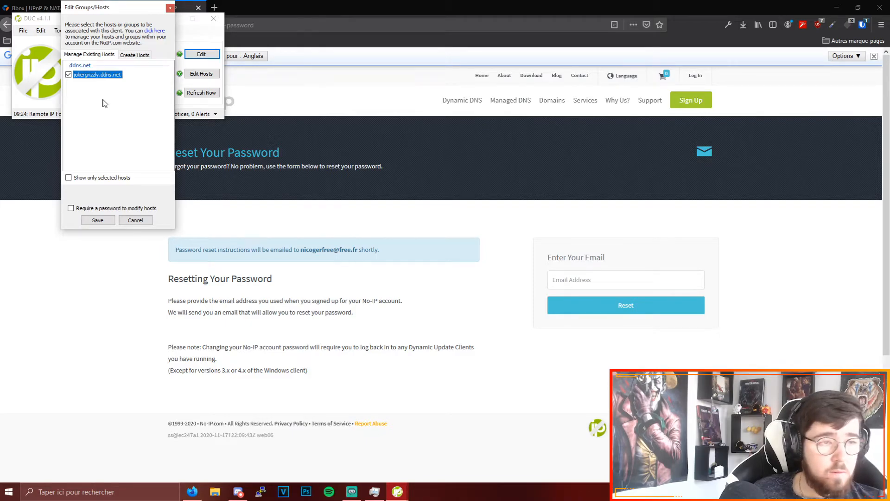
left_click(96, 220)
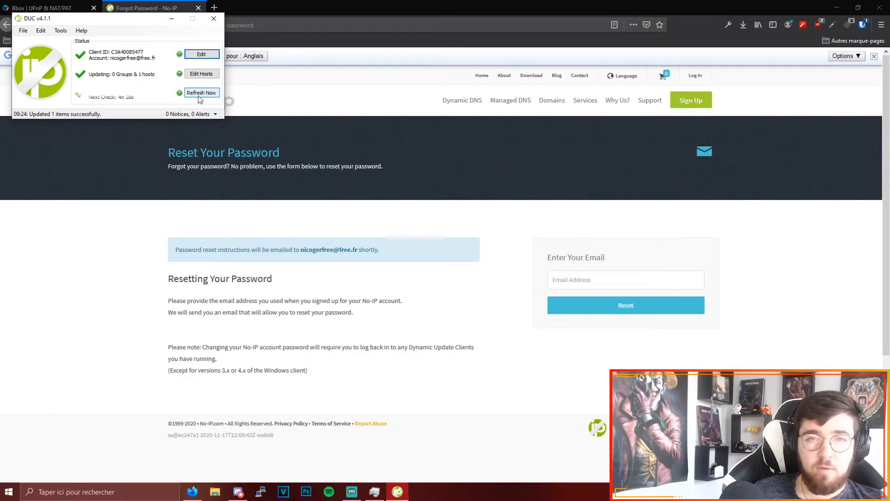
left_click(171, 23)
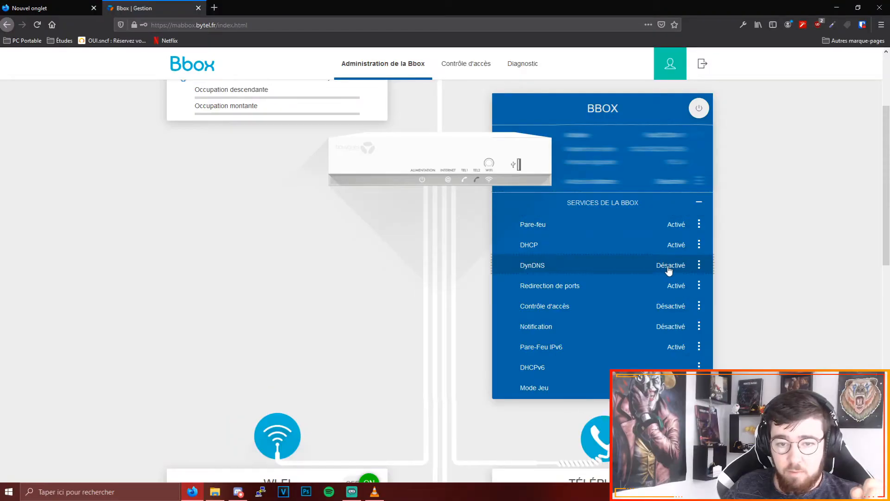
- Open the DynDNS service settings of the Bbox, turn DynDNS on and start a new service entry
left_click(669, 268)
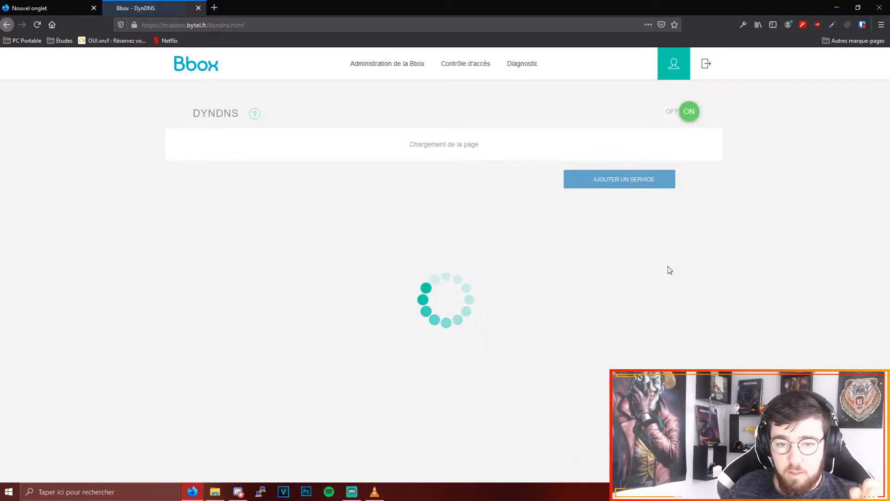
left_click(675, 118)
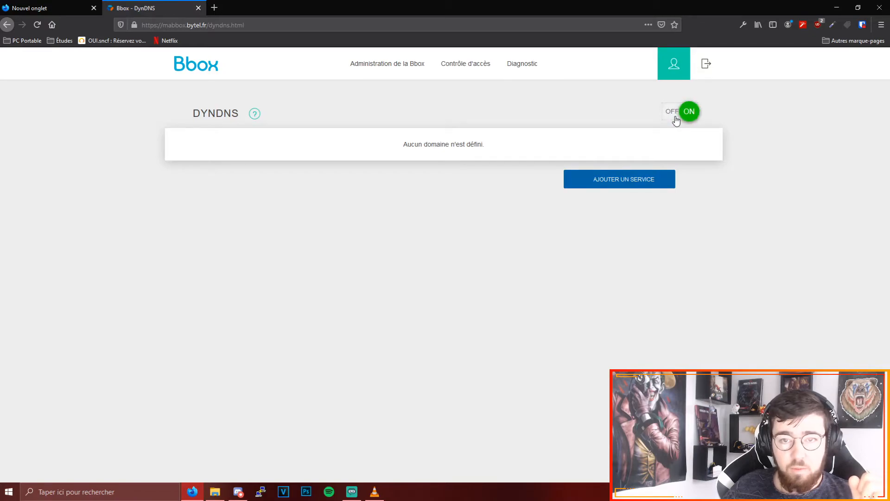
left_click(633, 183)
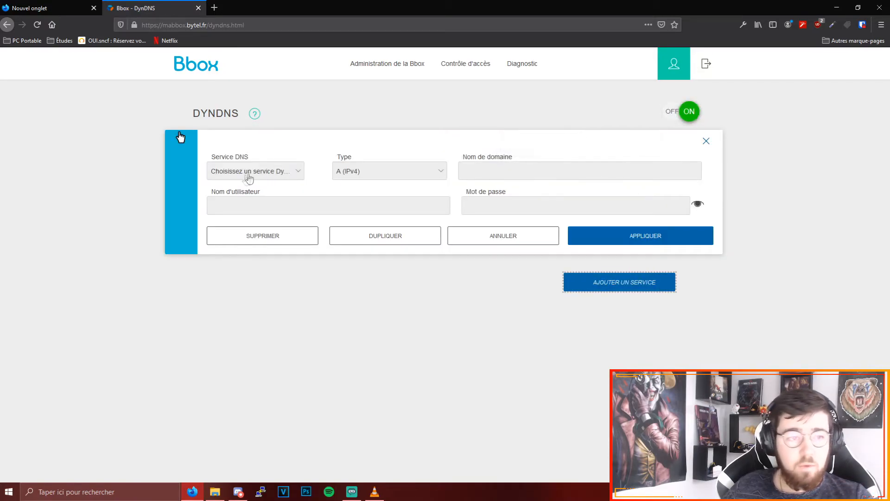
- Set the new DynDNS entry to the no-ip service with the domain name jokergrizzly.ddns.net
left_click(240, 172)
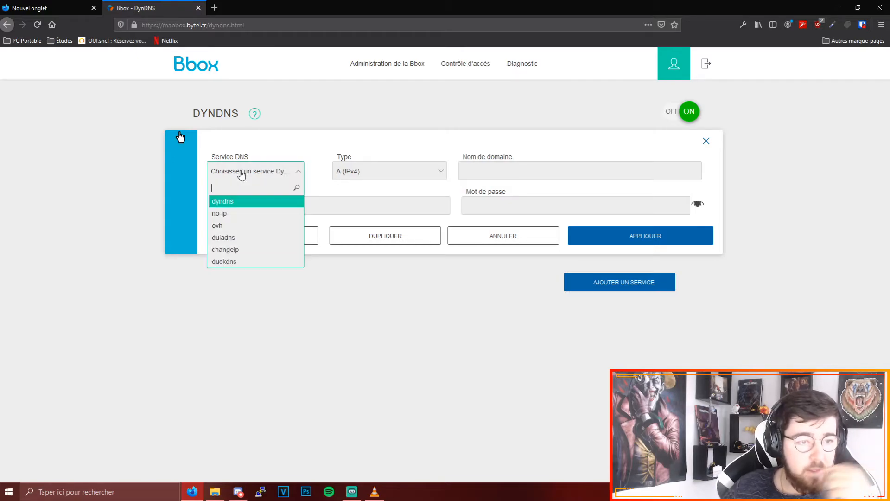
left_click(226, 214)
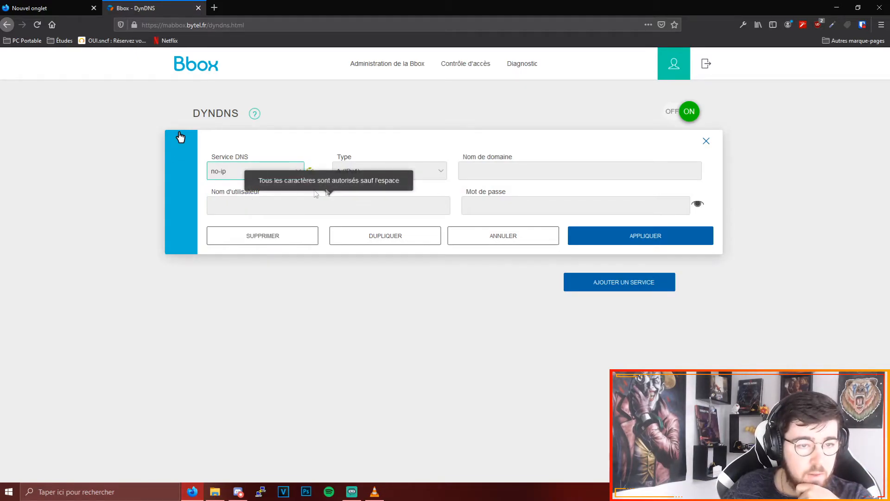
left_click(502, 170)
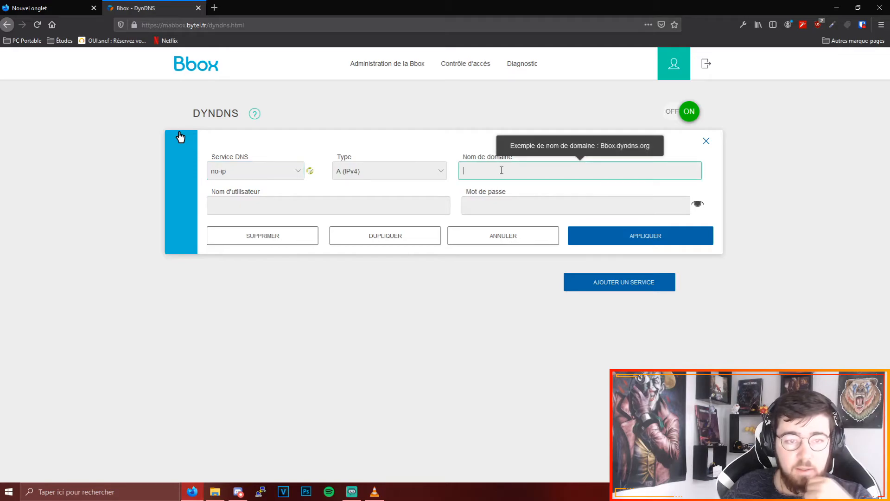
type("jokergrizzly.ddns.net")
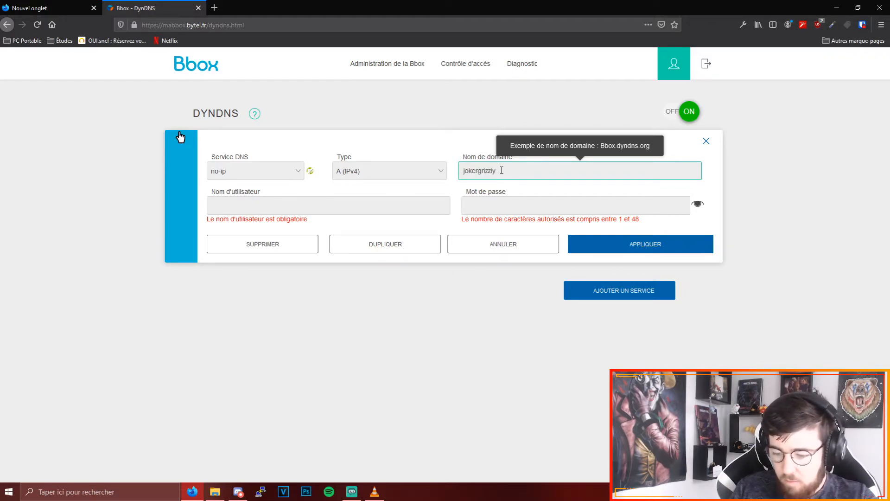
- Fill in the No-IP account e-mail as user name and the account password, and apply the DynDNS entry
left_click(284, 213)
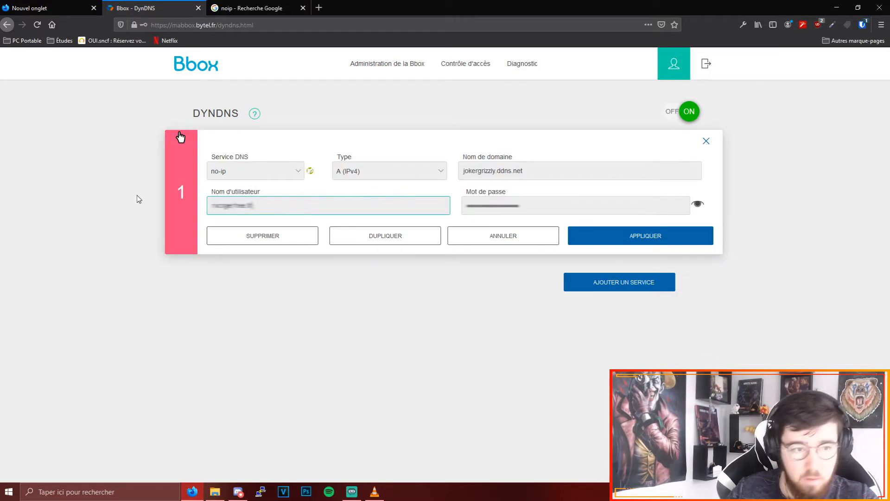
key("BackSpace")
key("BackSpace")
key("BackSpace")
key("BackSpace")
key("BackSpace")
key("BackSpace")
key("BackSpace")
key("BackSpace")
key("BackSpace")
key("BackSpace")
key("BackSpace")
key("BackSpace")
key("BackSpace")
key("BackSpace")
type("m")
key("BackSpace")
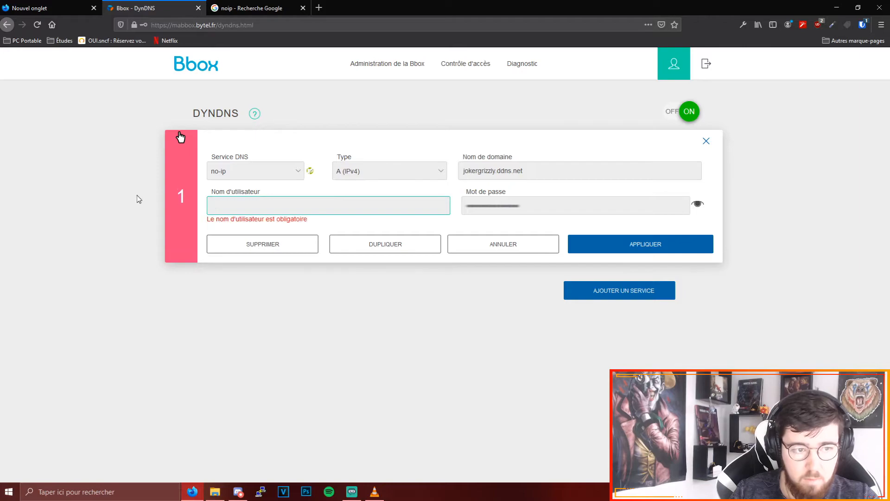
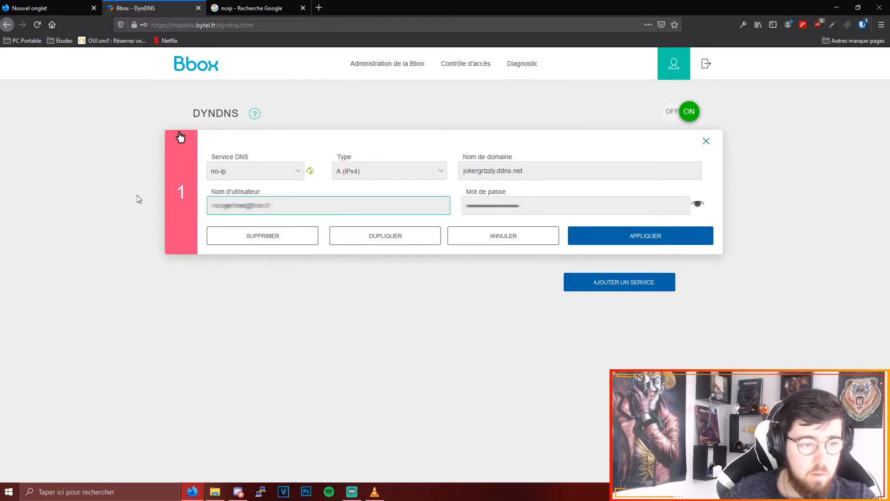
left_click(659, 235)
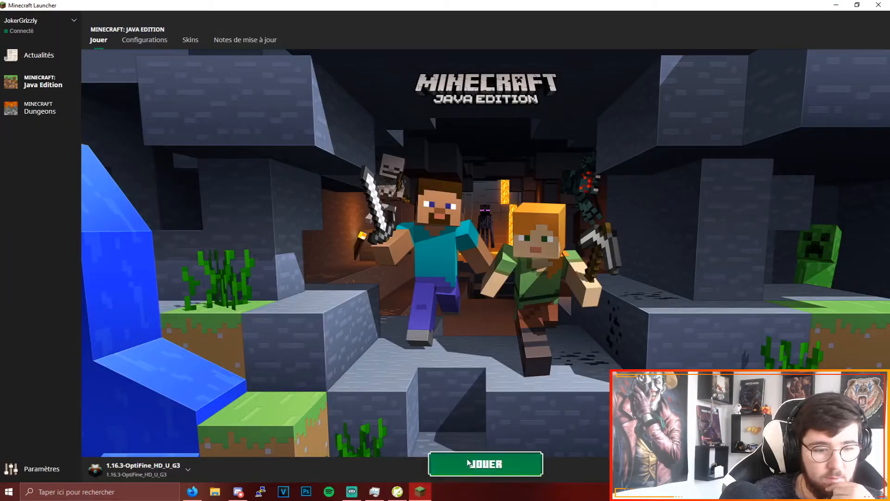
- Launch Minecraft with the 1.16.3-OptiFine_HD_U_G3 profile and start the Spigot server from the Minecraft_server folder on the desktop
left_click(447, 464)
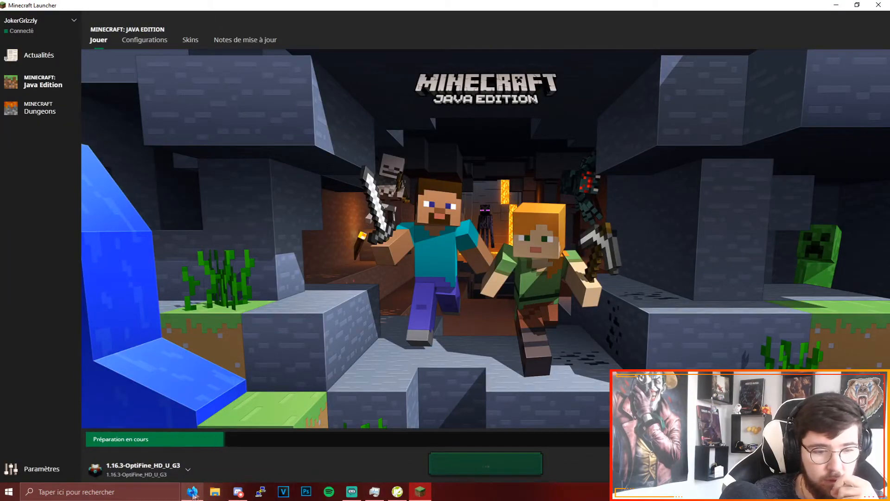
left_click(837, 5)
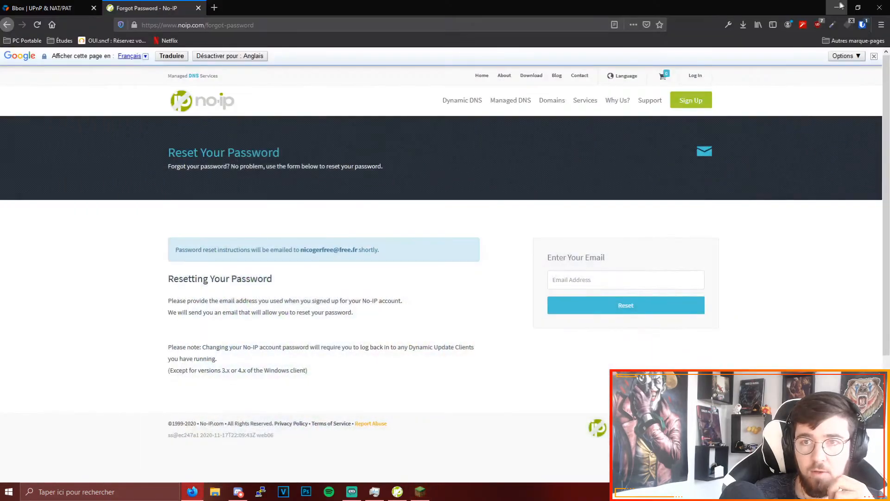
left_click(839, 7)
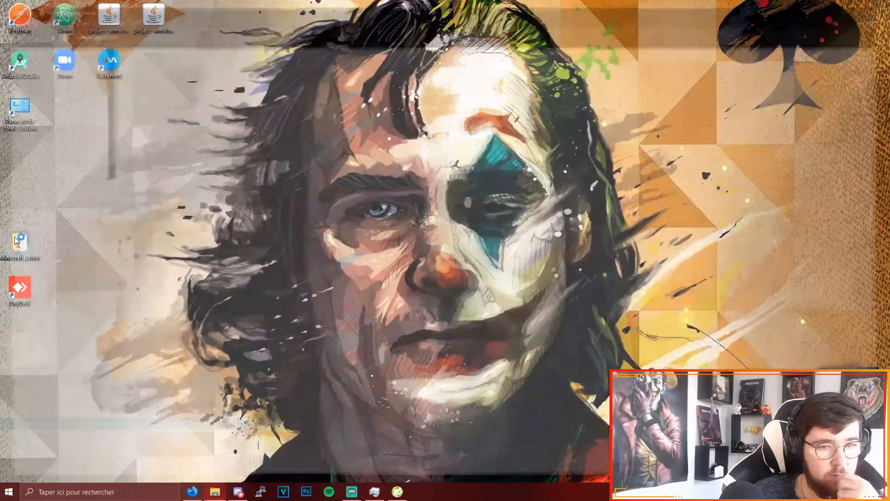
double_click(19, 242)
double_click(139, 226)
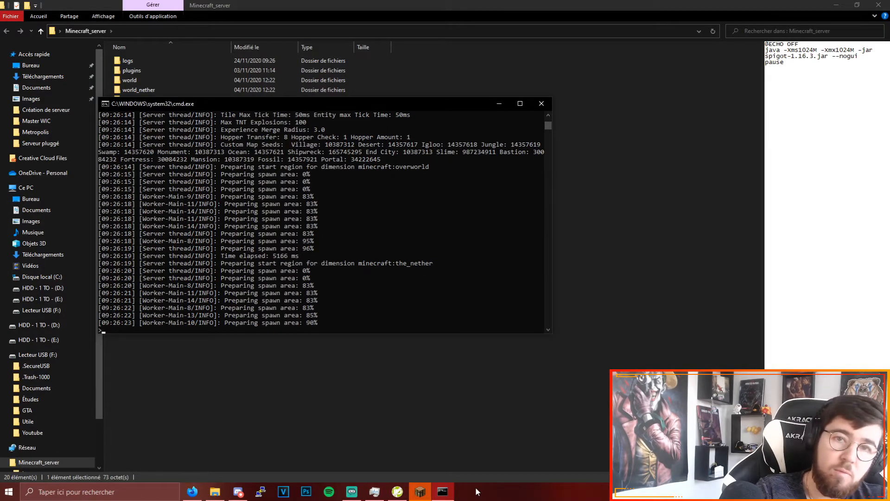
- Switch to Minecraft's multiplayer server list and view the address of the Familly Minecraft Server entry
left_click(423, 487)
left_click(443, 272)
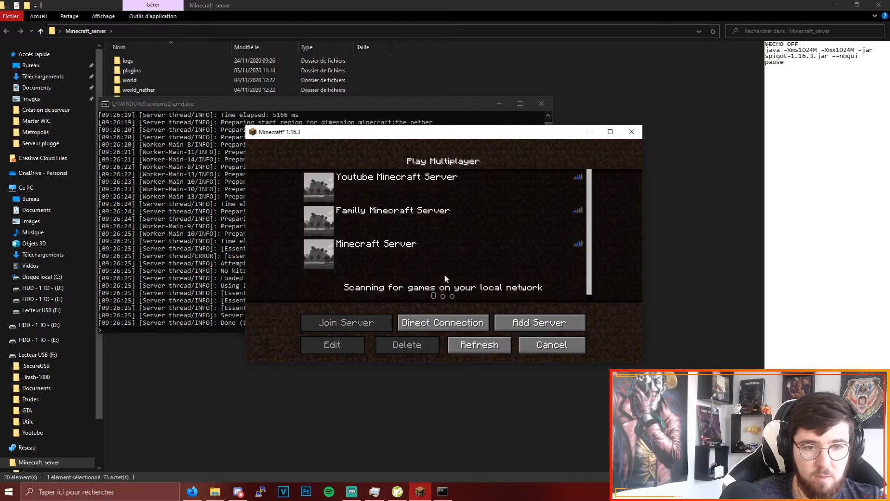
left_click(460, 215)
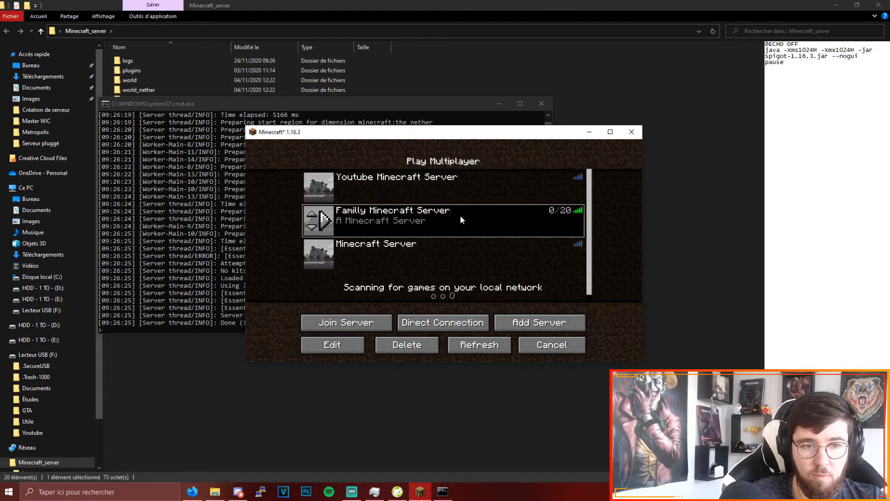
left_click(332, 345)
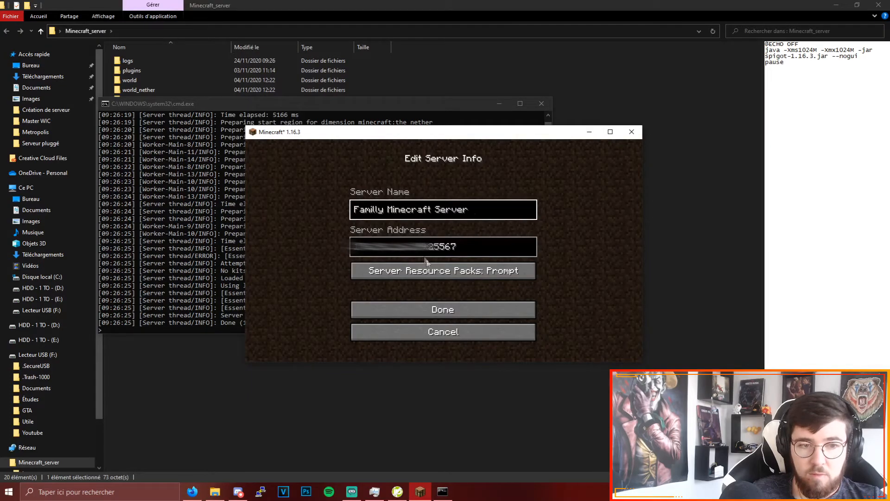
left_click(454, 315)
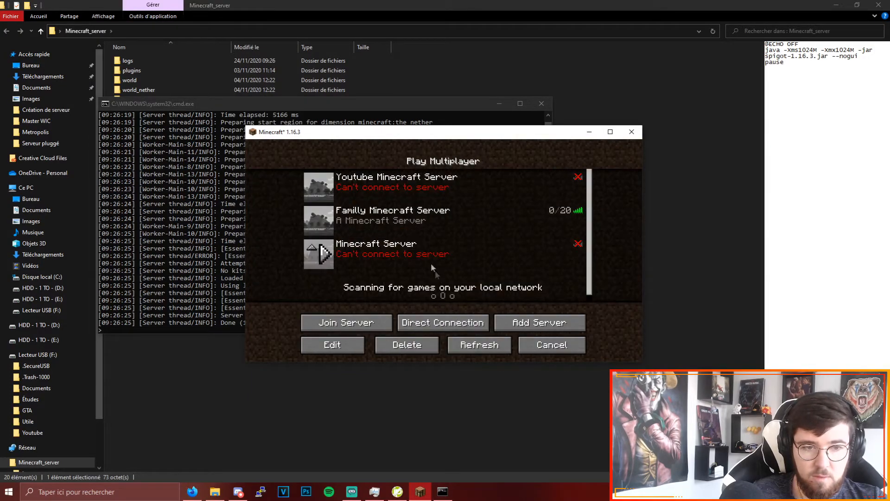
left_click(510, 318)
left_click(400, 250)
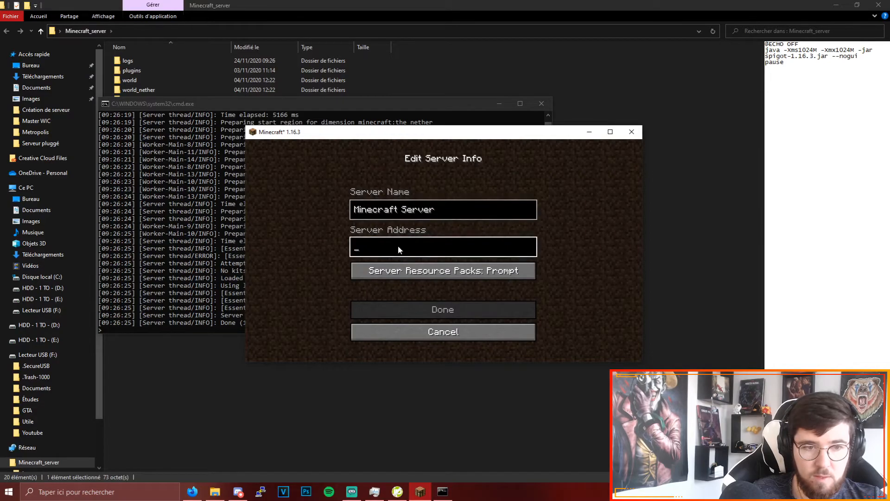
type("jokergrizzly.ddns.net:25567")
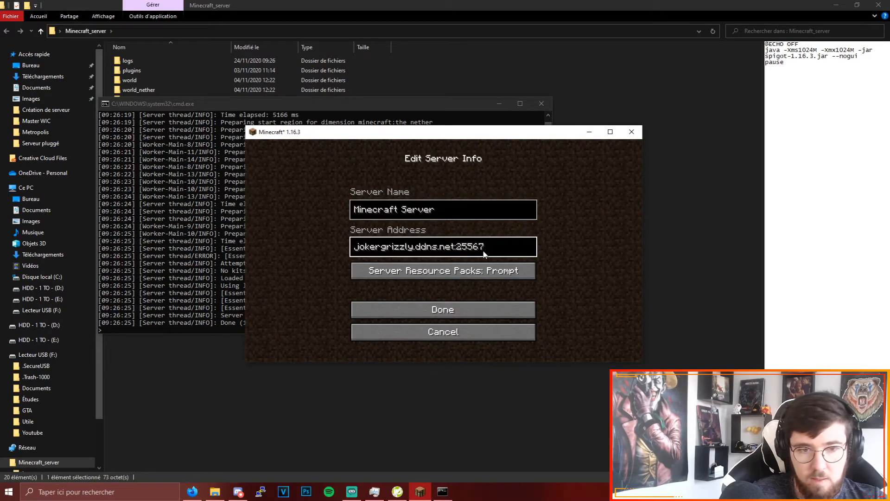
left_click(422, 306)
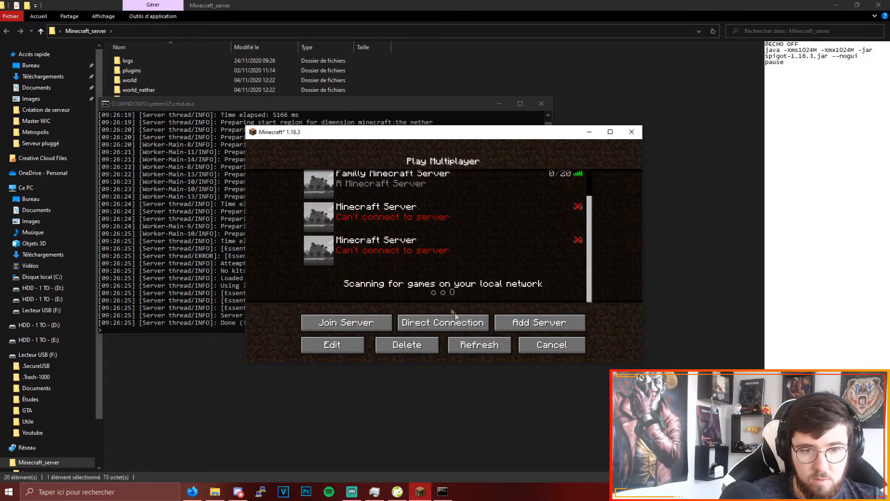
left_click(480, 345)
scroll(429, 220, "down", 2)
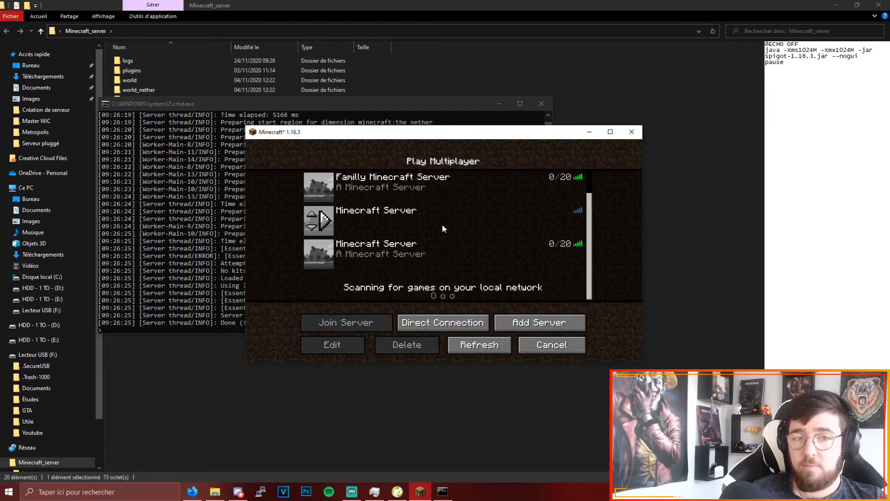
- Join the newly added Minecraft Server and play it in a maximized game window
left_click(455, 249)
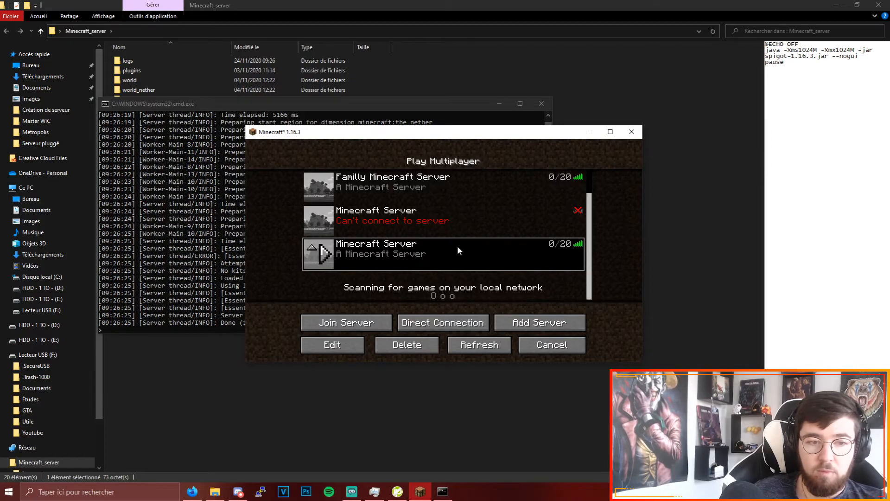
double_click(458, 246)
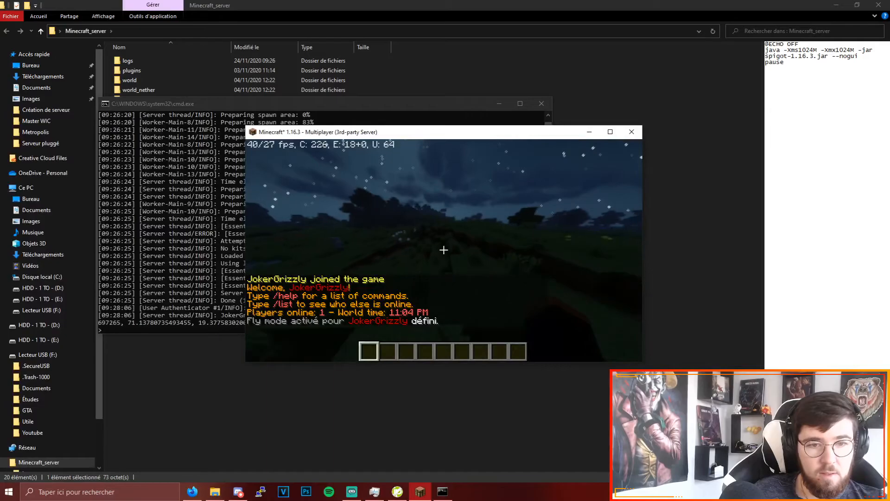
key("alt+Tab")
left_click(610, 131)
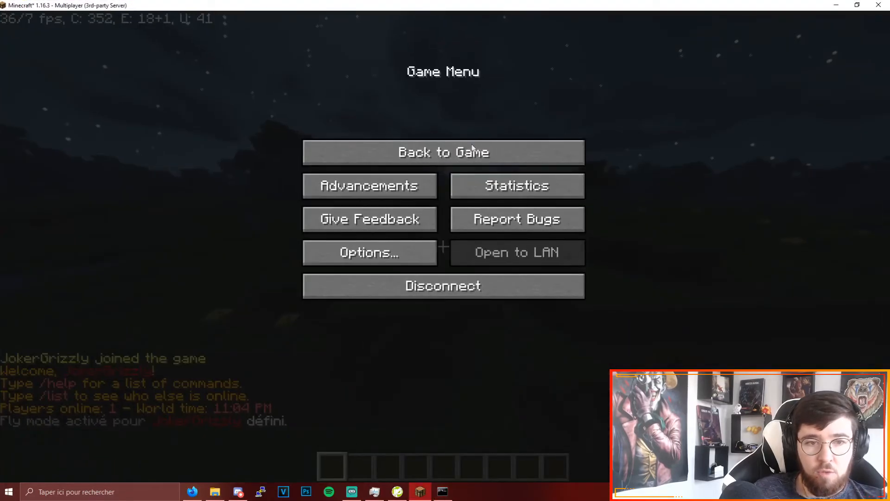
key("Escape")
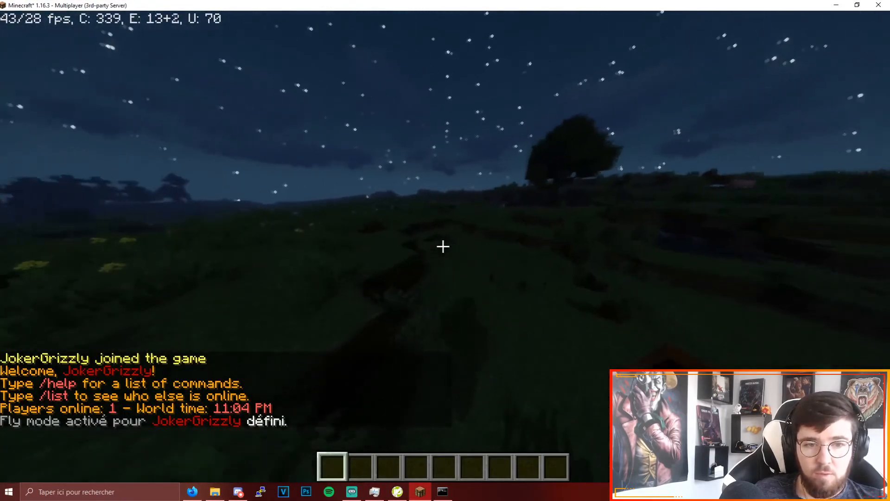